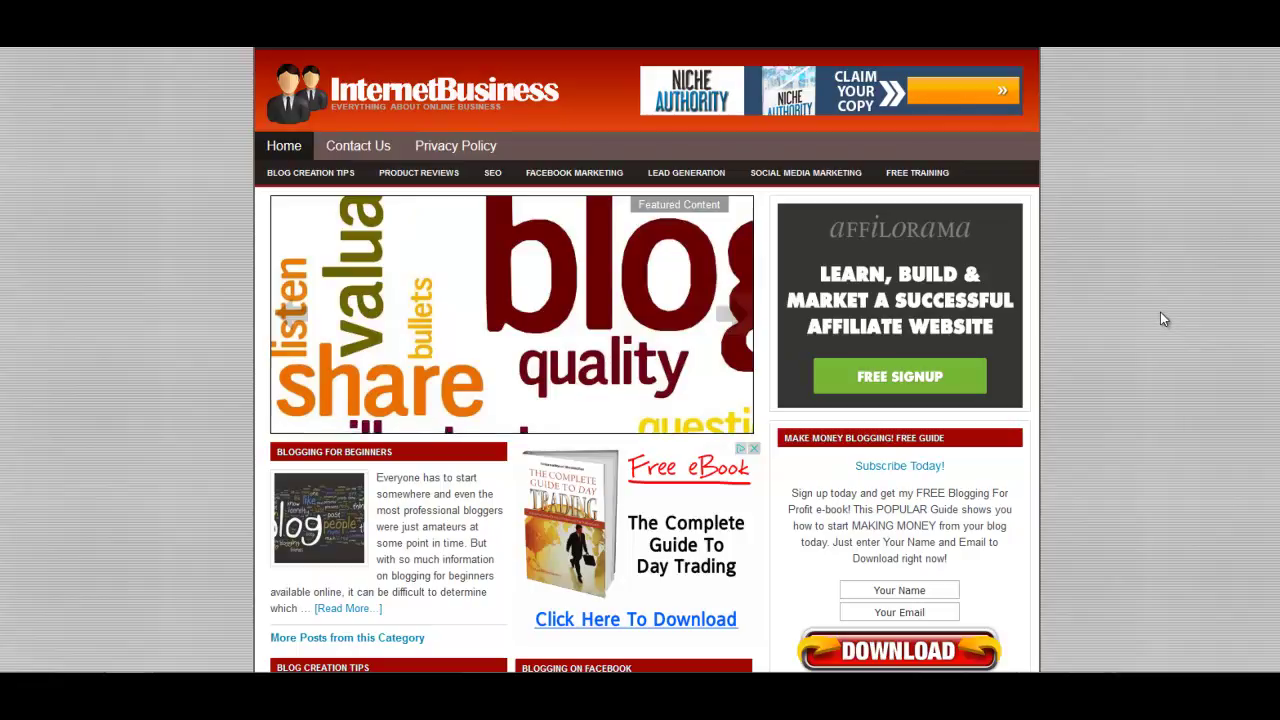
Open the FlexSqueeze Aweber Opt-in widget in the Primary Sidebar area of the WordPress widget settings
scroll(1160, 319, "down", 2)
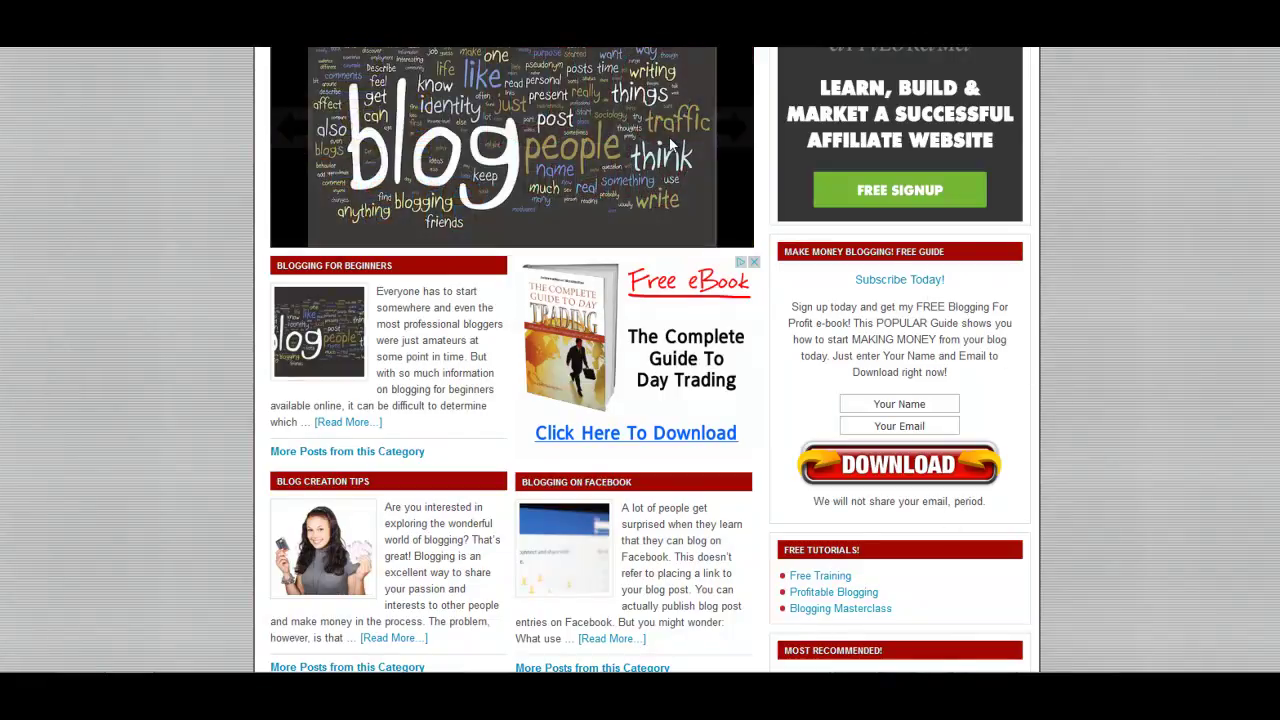
key("ctrl+Tab")
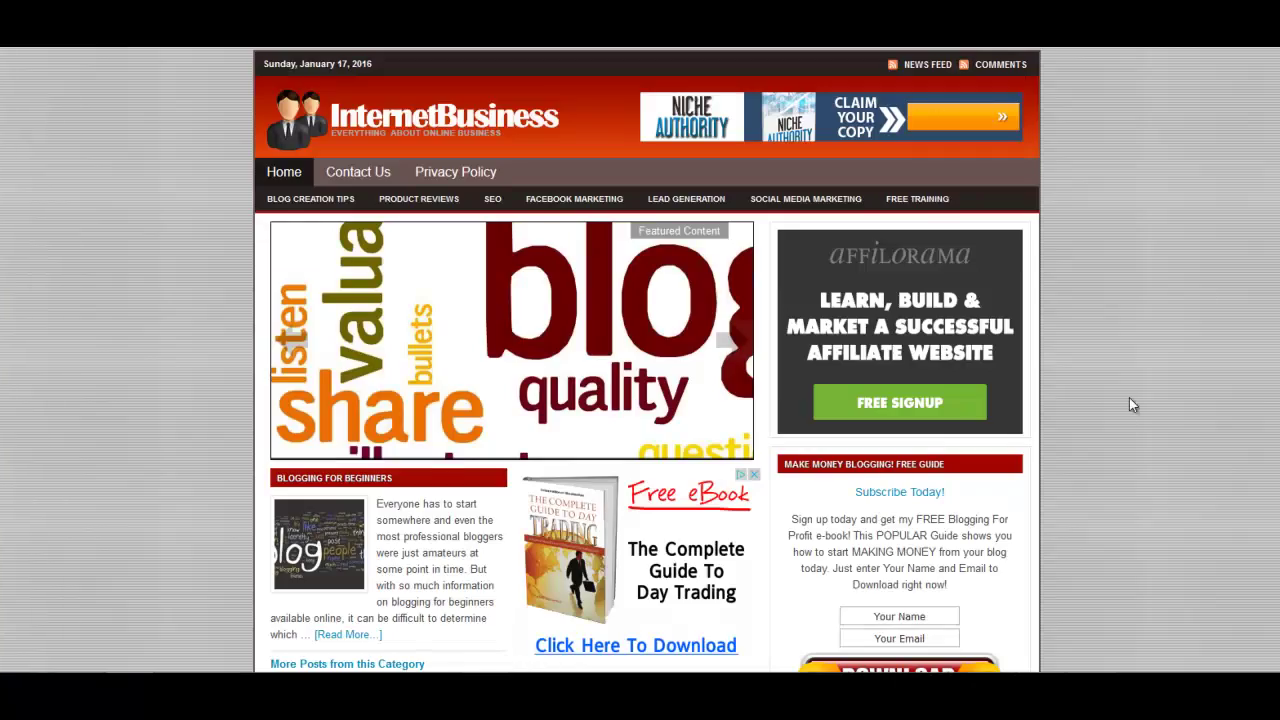
scroll(1131, 397, "down", 3)
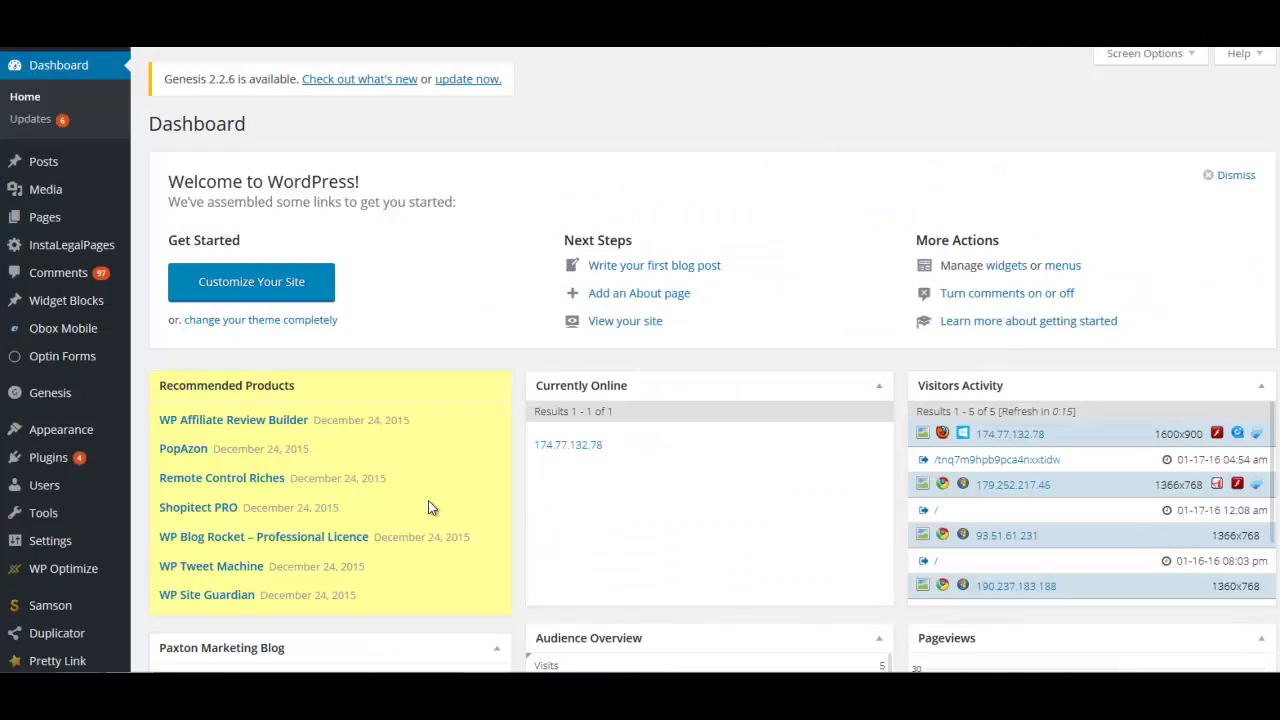
mouse_move(32, 440)
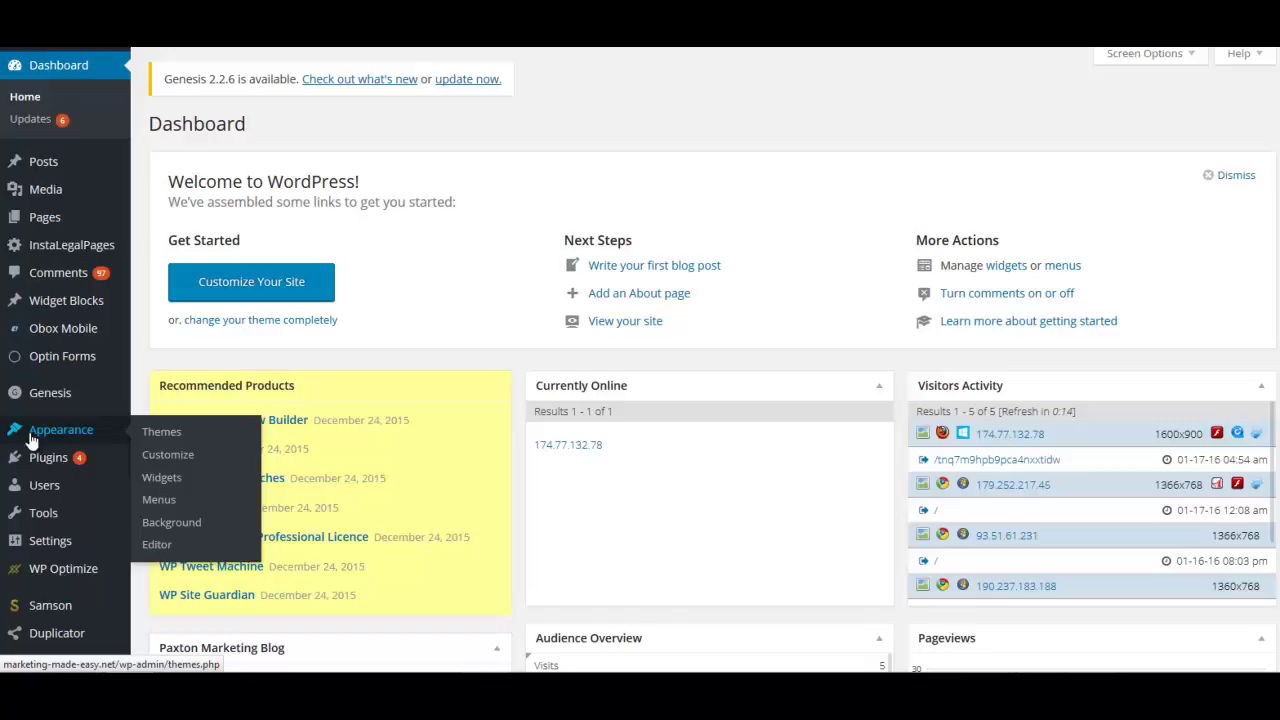
left_click(155, 489)
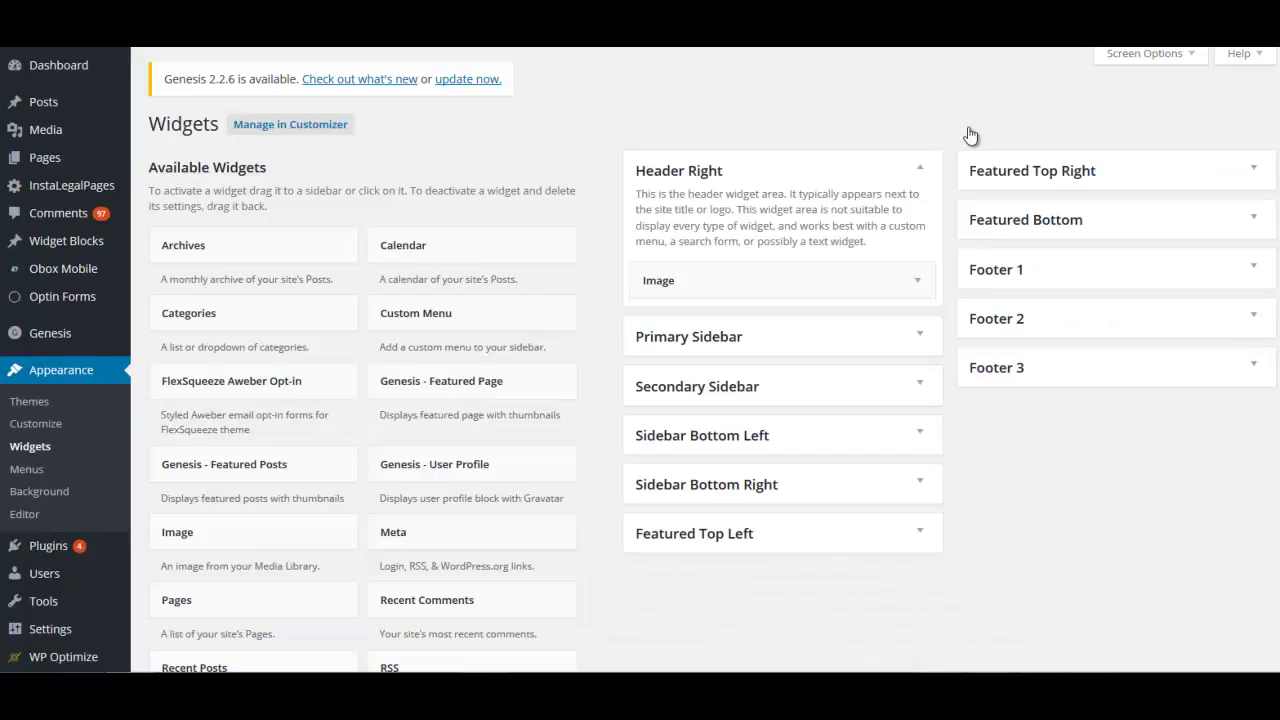
left_click(922, 334)
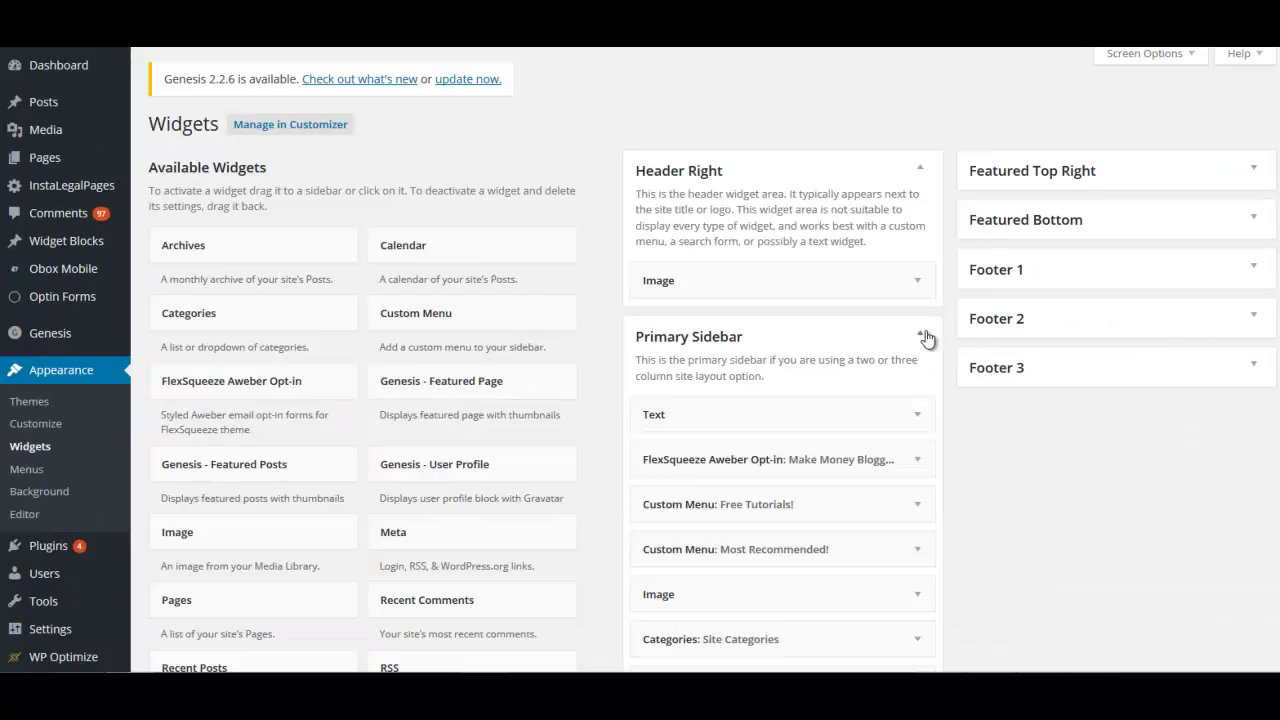
scroll(1020, 425, "down", 2)
scroll(1026, 423, "down", 4)
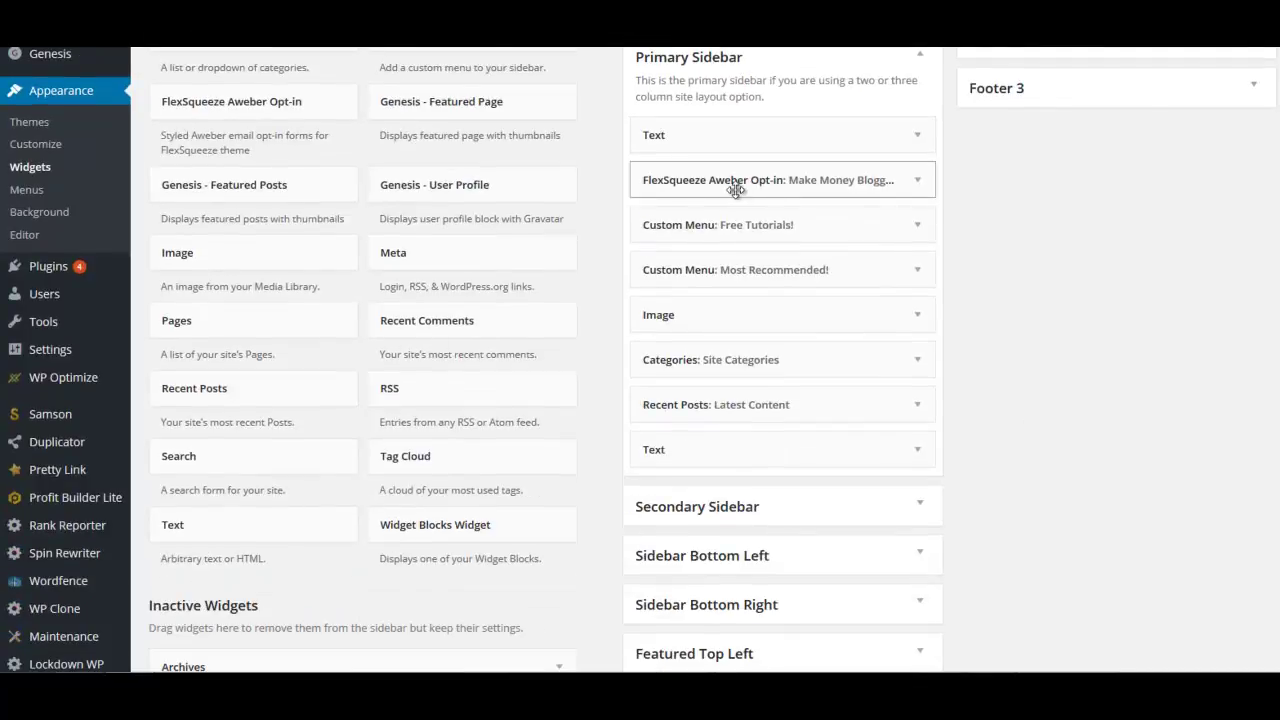
left_click(919, 181)
Examine the free guide opt-in form in the sidebar of the blog homepage, including its intro text, fields and download button
scroll(970, 250, "down", 2)
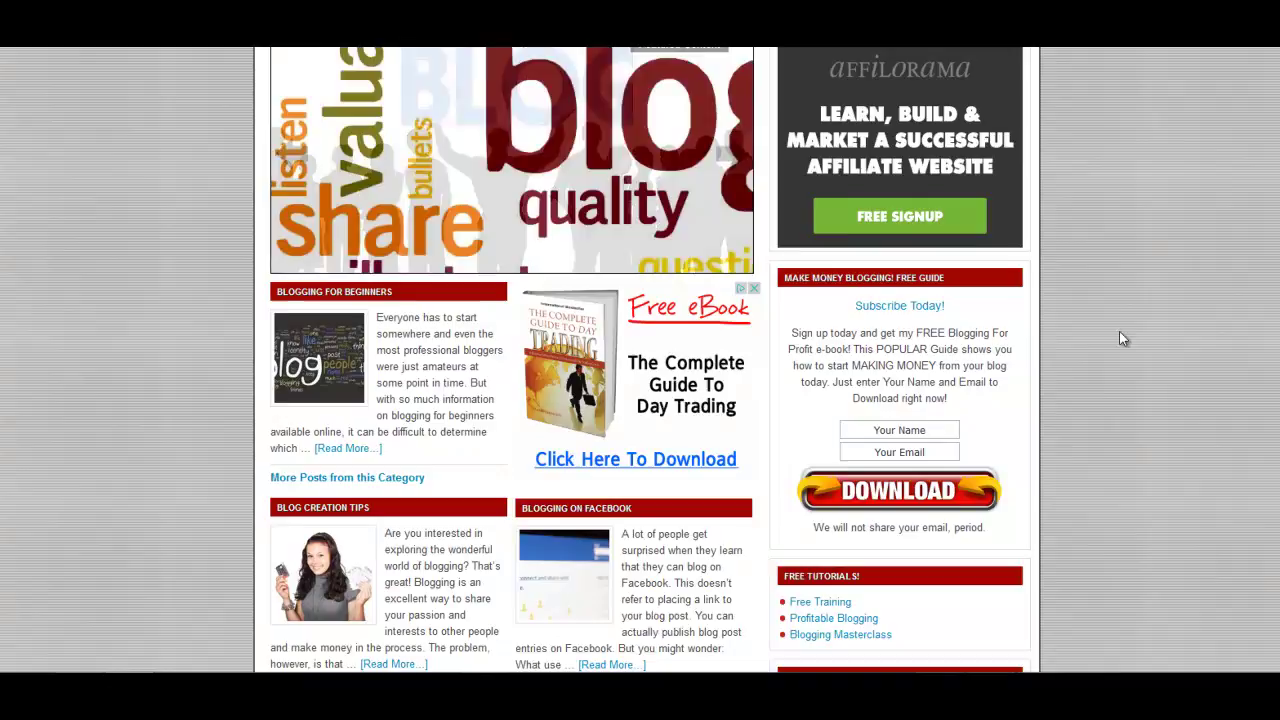
scroll(1119, 331, "down", 2)
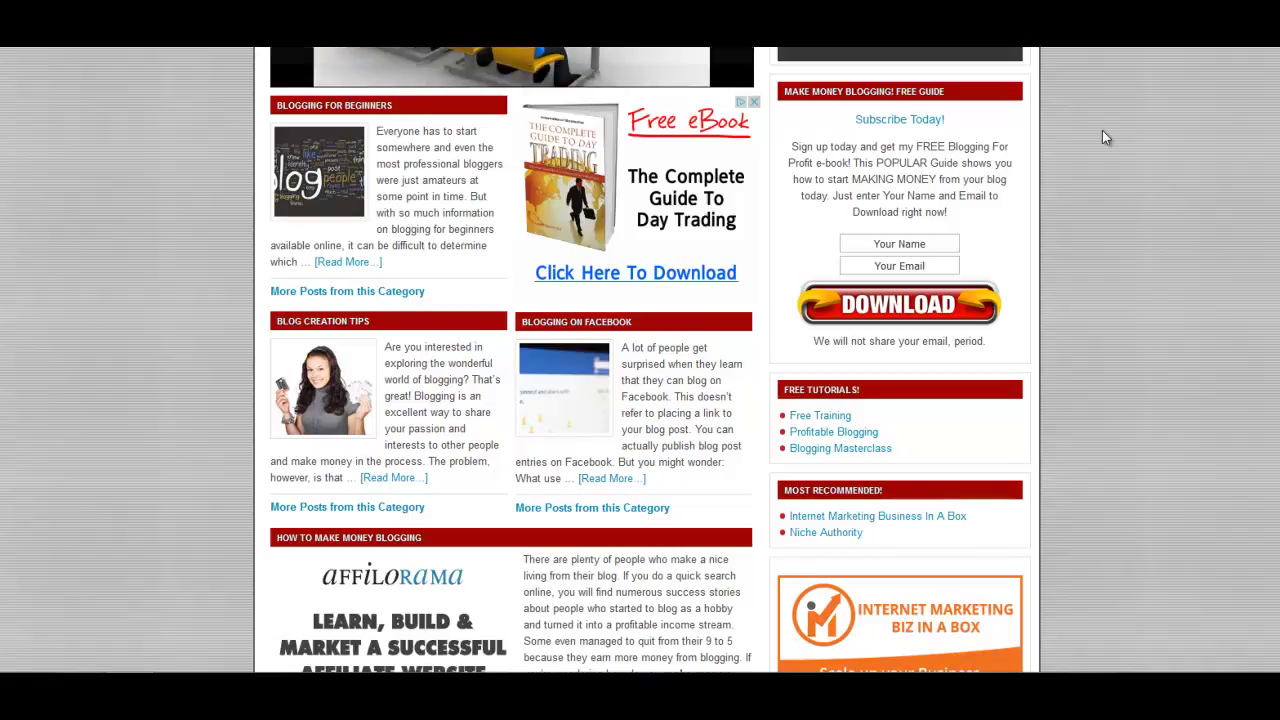
scroll(60, 277, "up", 1)
scroll(62, 279, "up", 2)
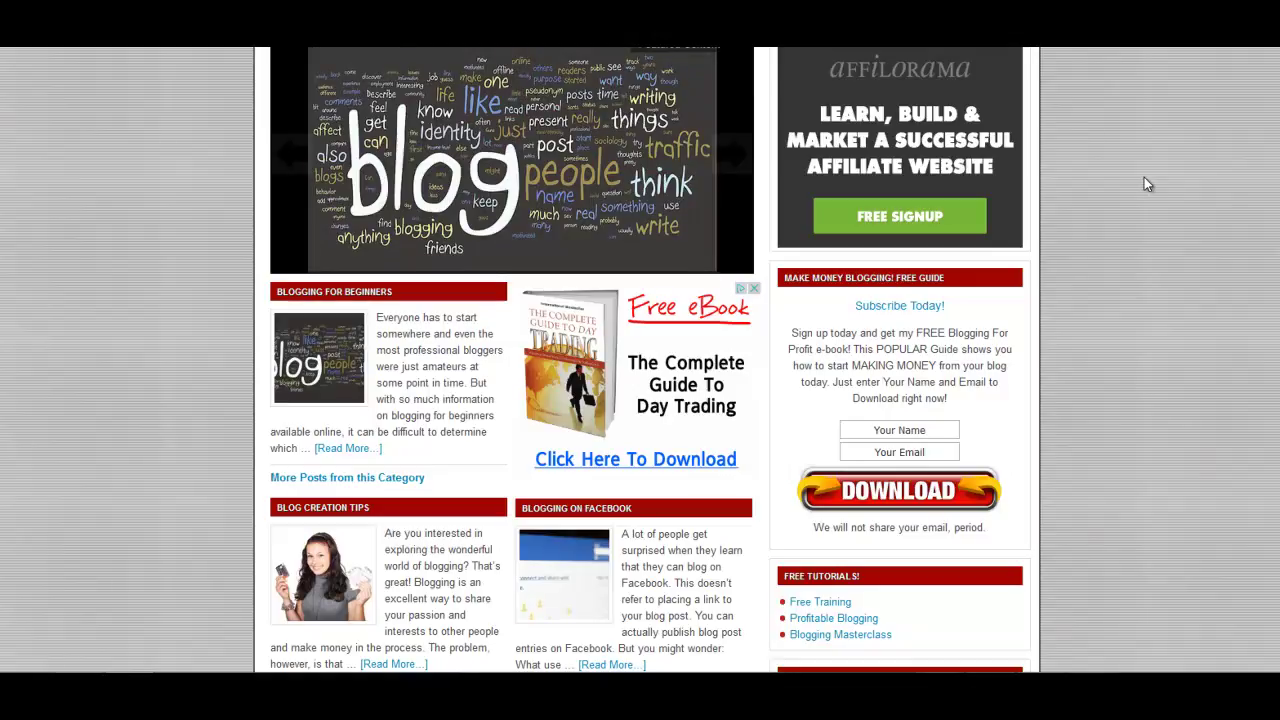
scroll(1146, 183, "up", 1)
scroll(1000, 410, "down", 2)
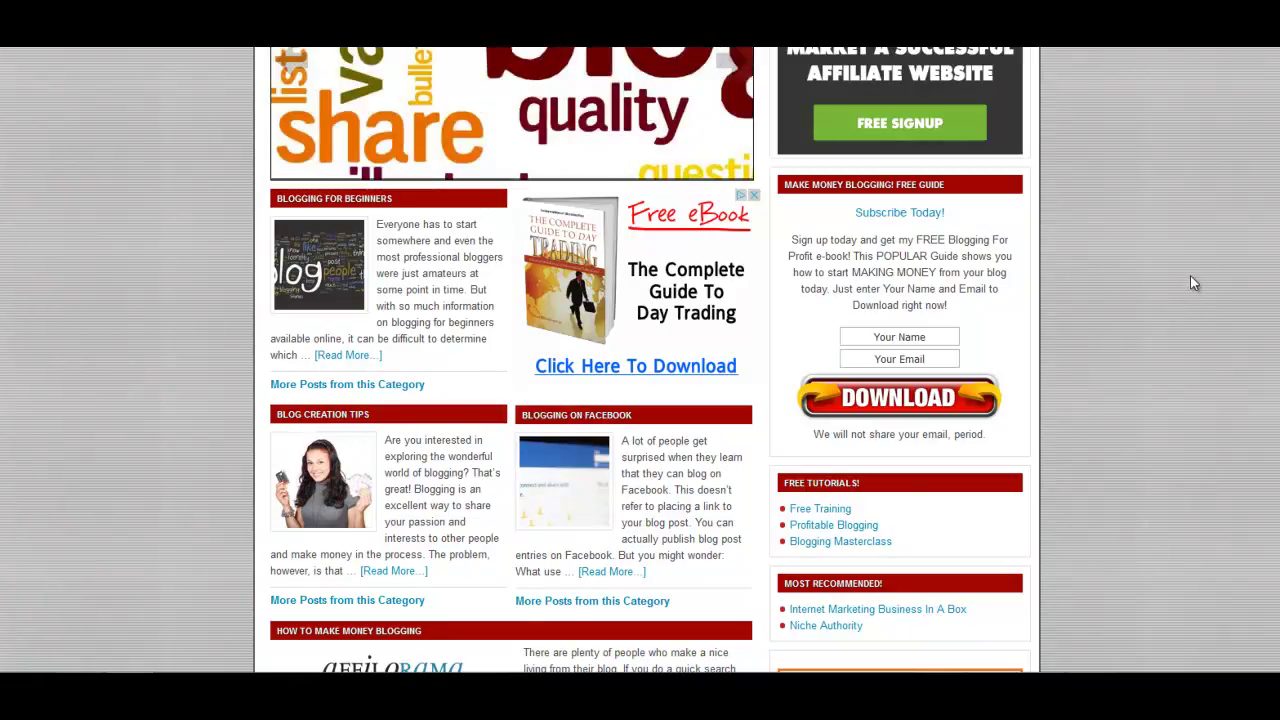
scroll(1188, 273, "up", 2)
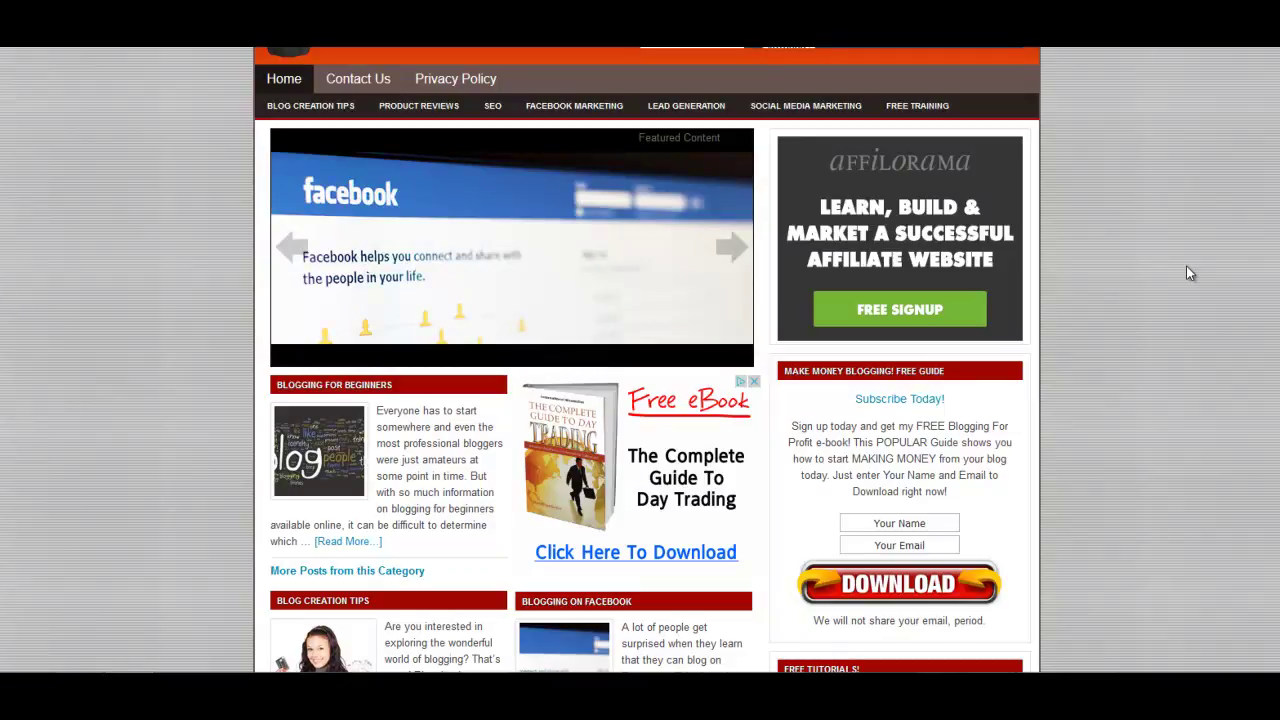
scroll(1206, 240, "down", 3)
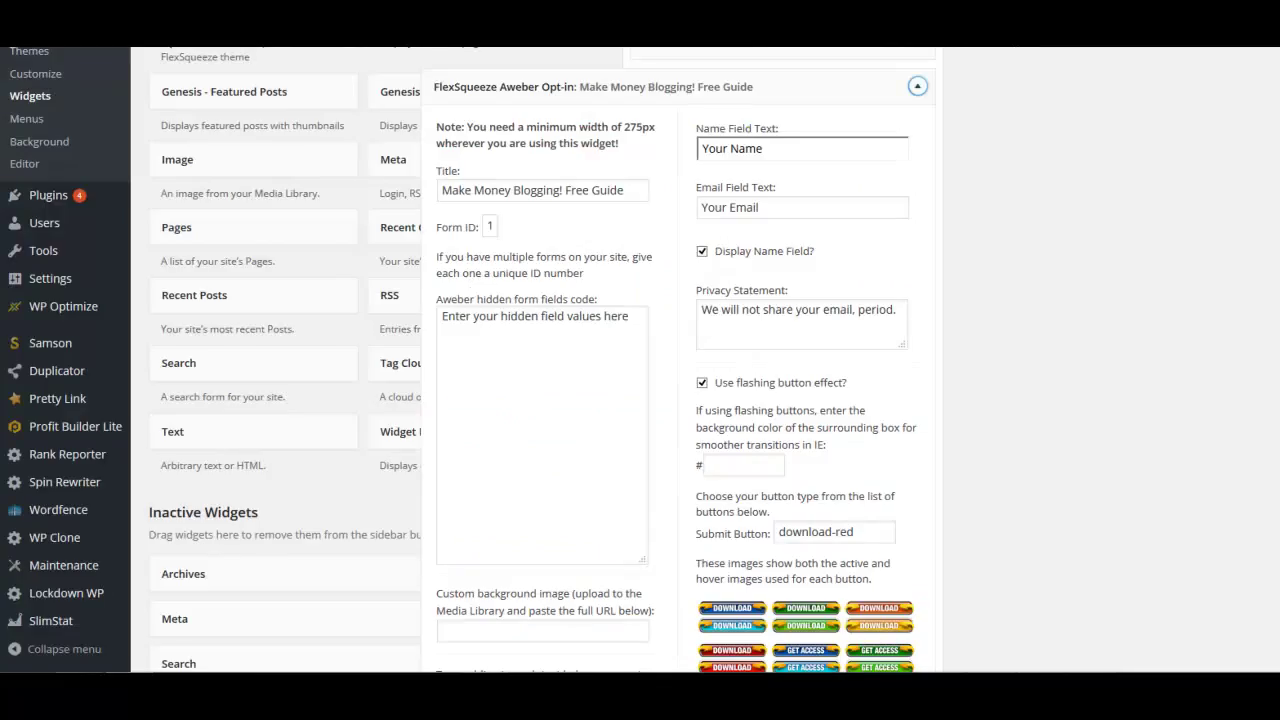
Select the placeholder text in the opt-in widget's Aweber hidden form fields code and review the widget's remaining options
scroll(1091, 149, "down", 2)
scroll(1091, 149, "up", 3)
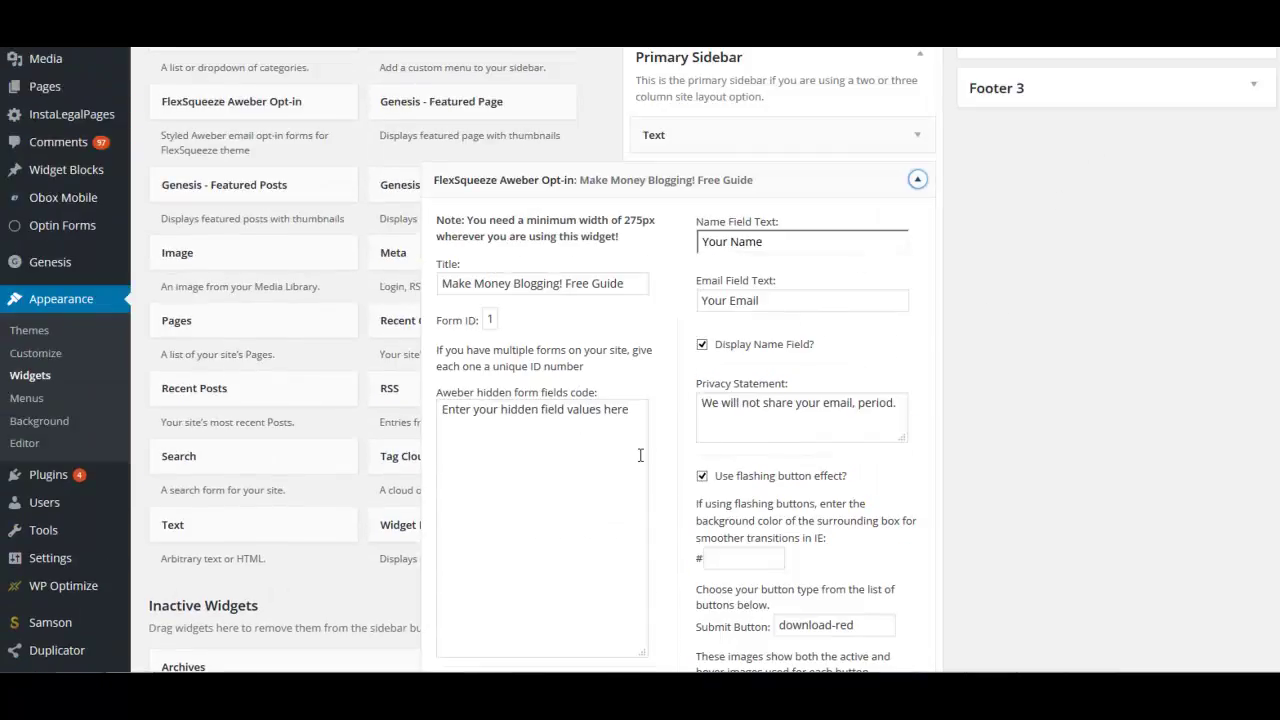
left_click(534, 427)
left_click_drag(441, 410, 639, 504)
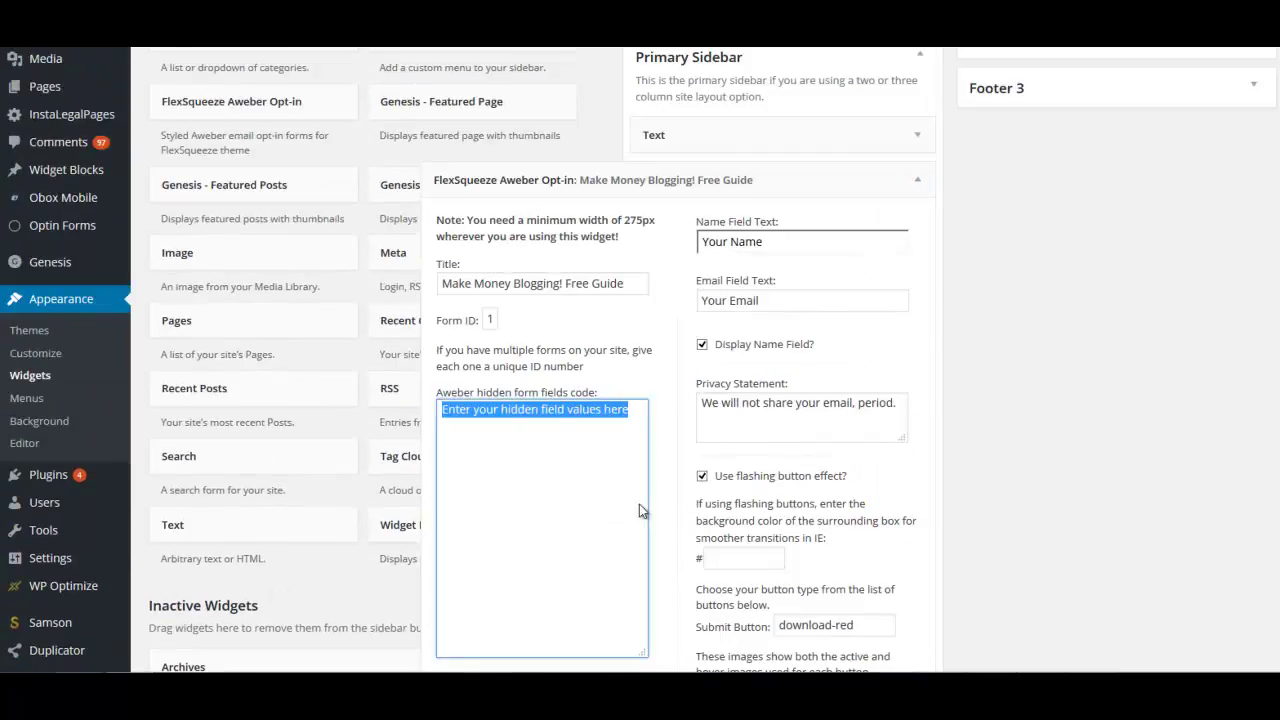
scroll(626, 311, "down", 2)
scroll(1034, 290, "down", 6)
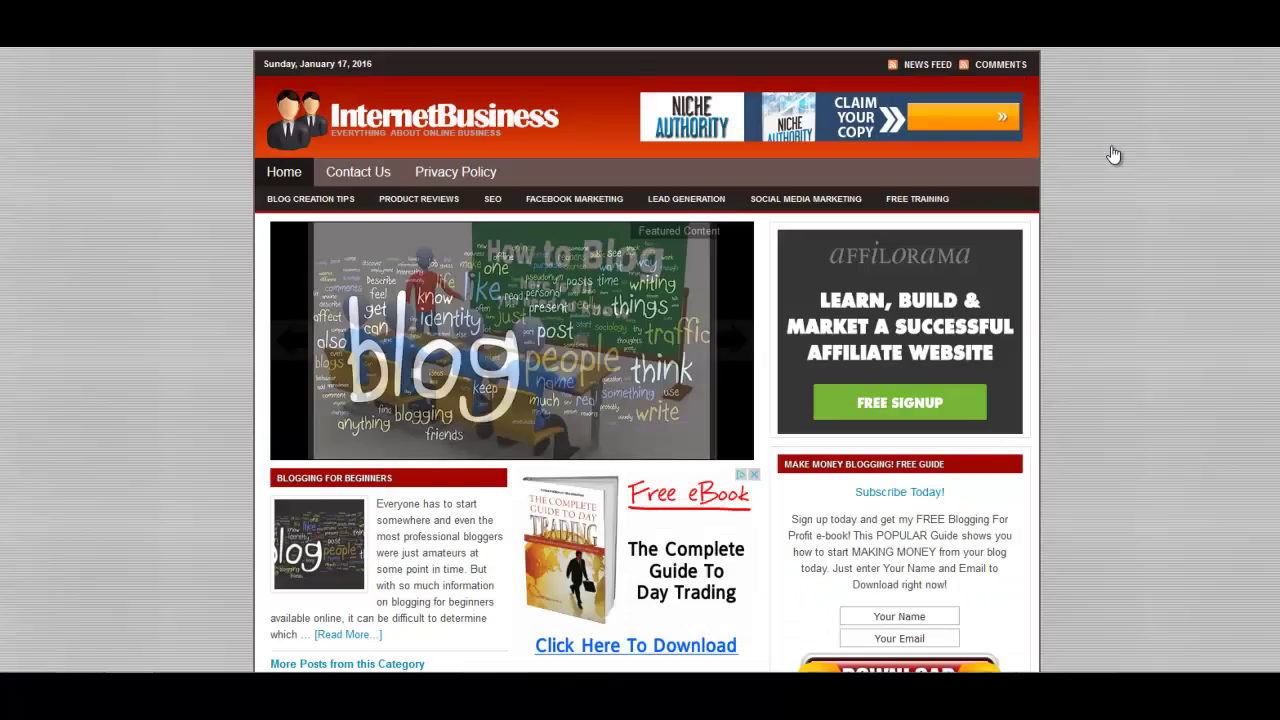
Review the sidebar opt-in form on the blog homepage, then reload the page to view the opt-in popup
scroll(979, 387, "down", 3)
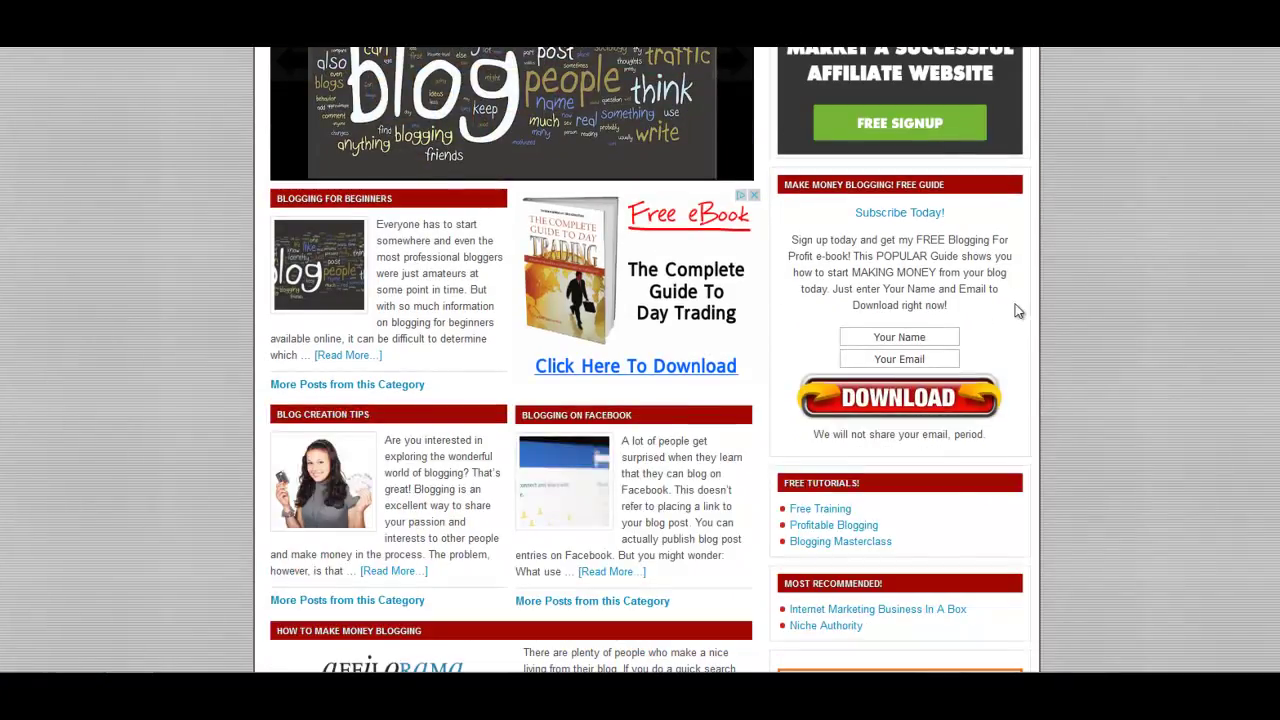
scroll(1015, 311, "up", 3)
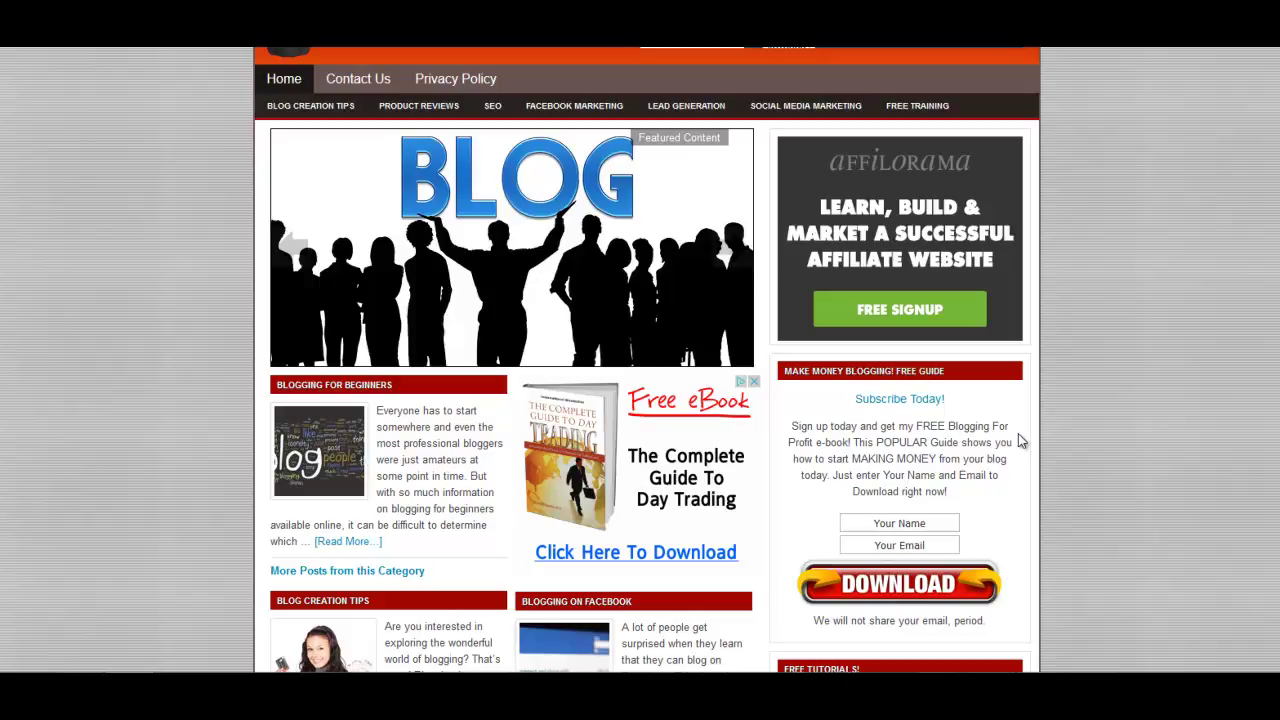
scroll(1040, 430, "up", 2)
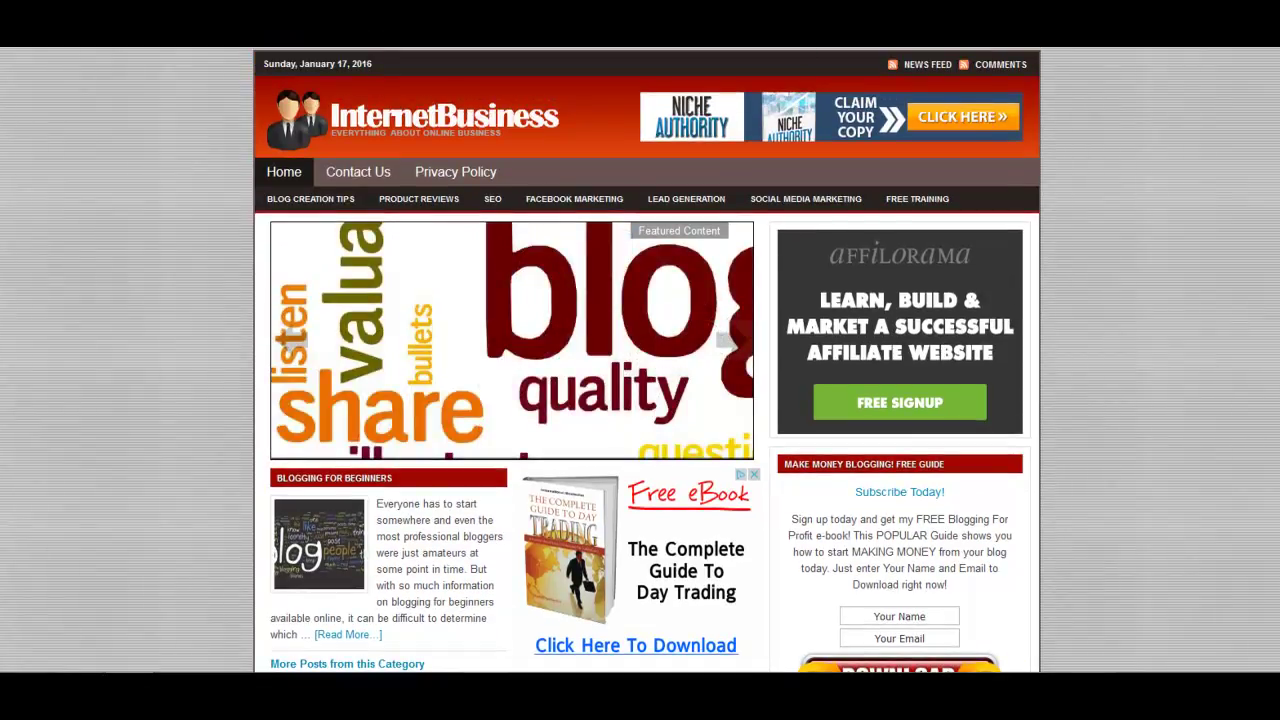
left_click(1053, 190)
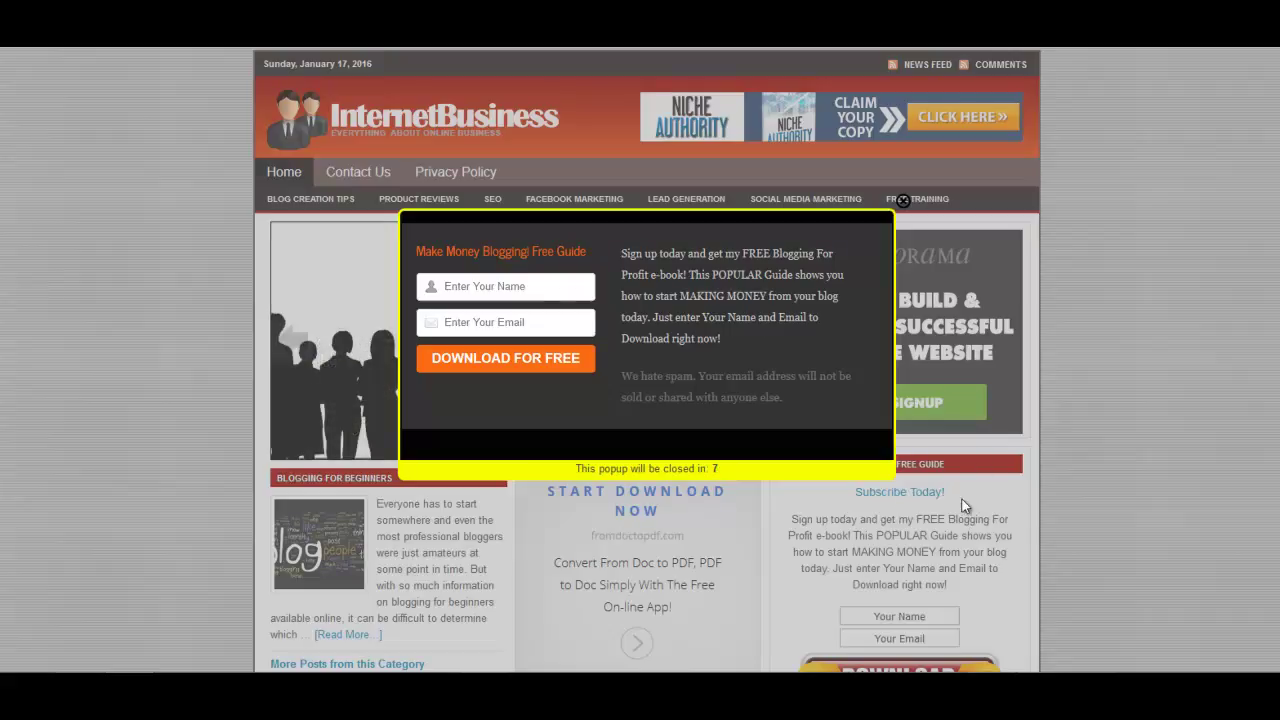
scroll(982, 558, "down", 1)
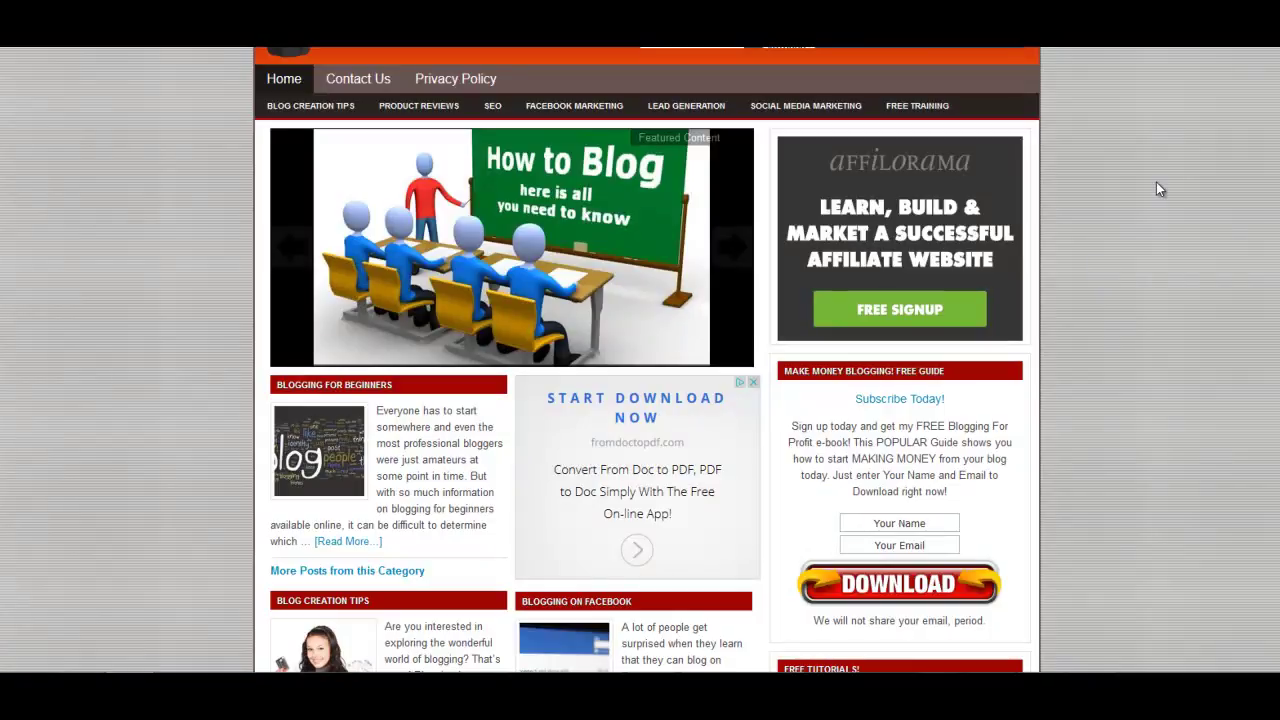
Open the ITRO Popup plugin settings and review the popup's display, timing and appearance options
key("ctrl+Tab")
scroll(314, 360, "down", 4)
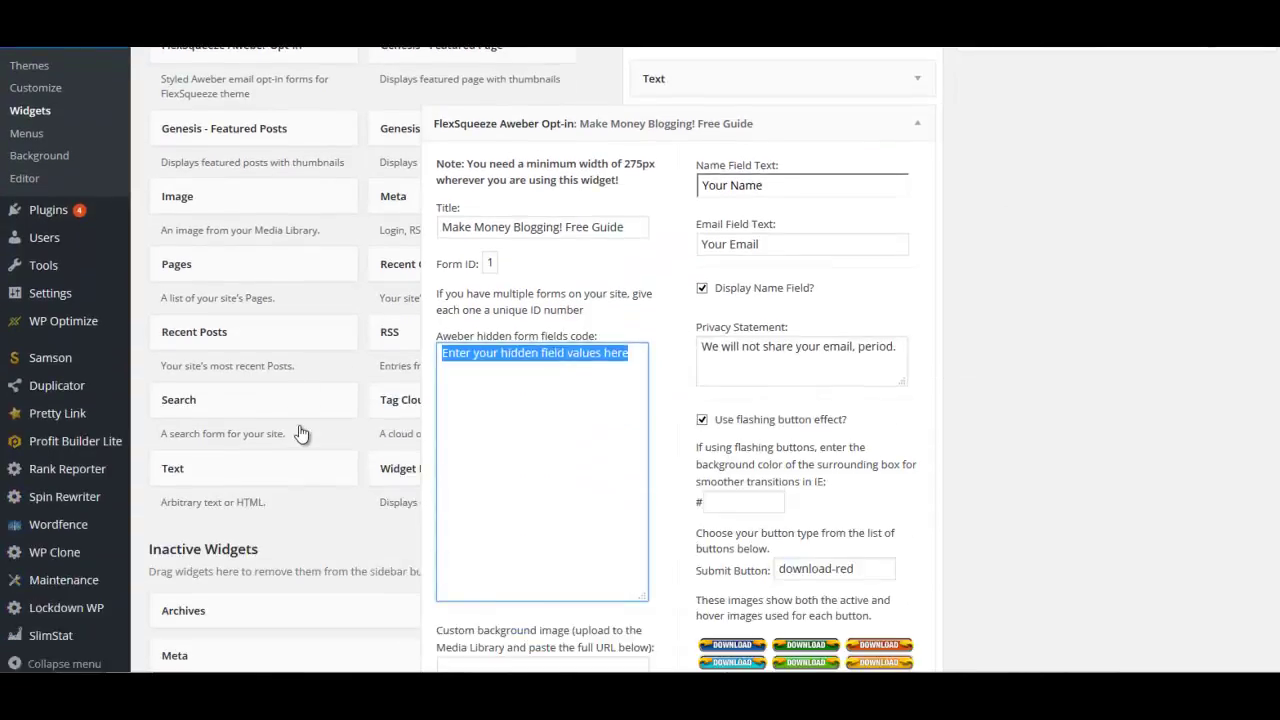
mouse_move(57, 288)
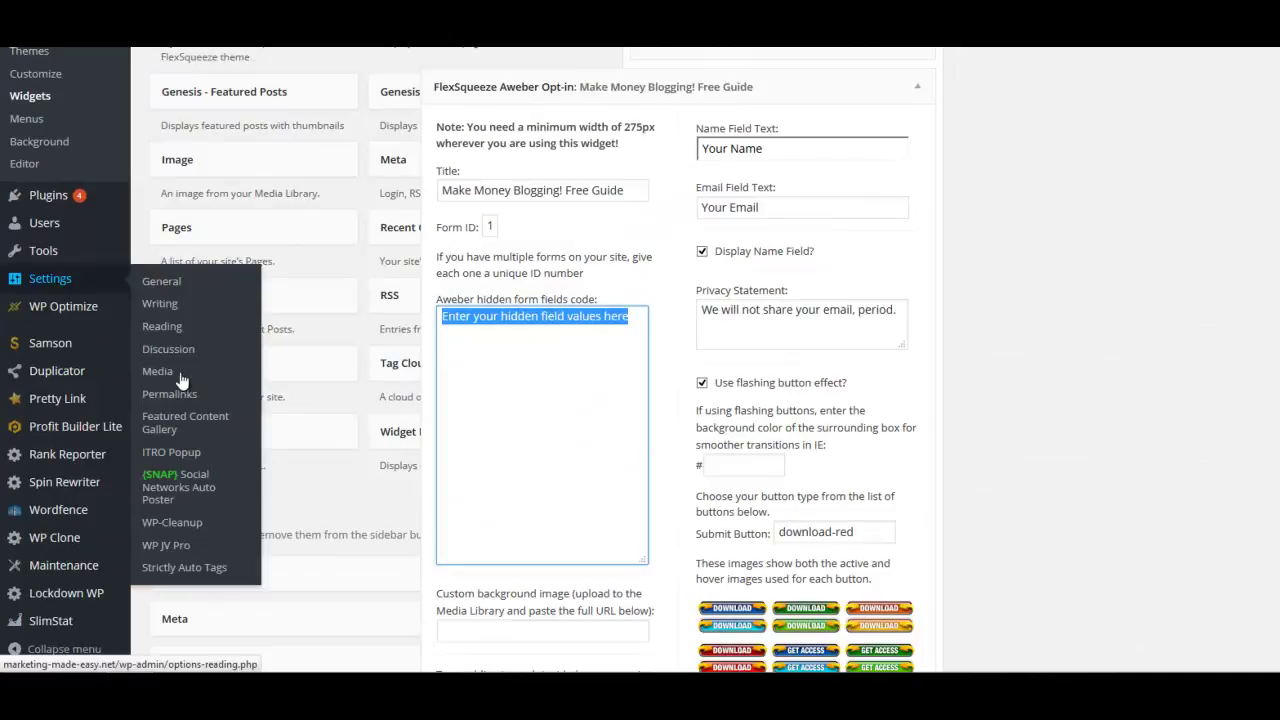
left_click(173, 462)
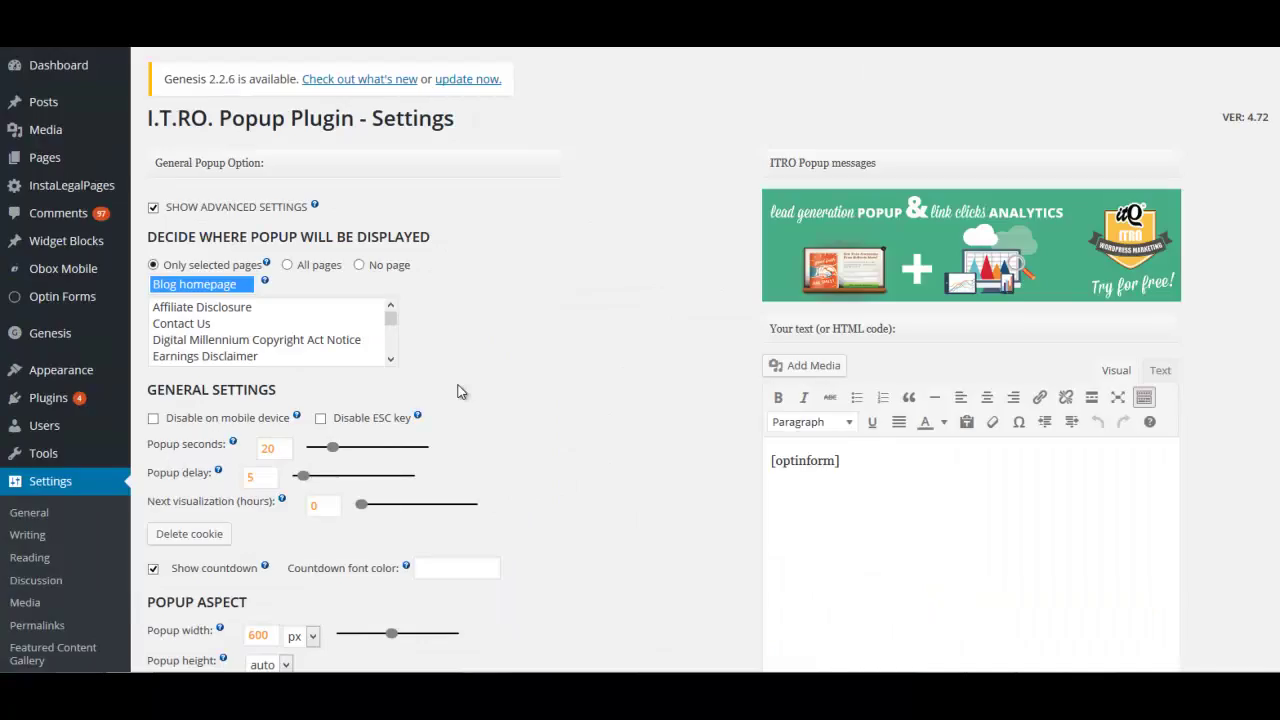
scroll(557, 384, "down", 2)
scroll(530, 380, "up", 2)
scroll(74, 560, "down", 3)
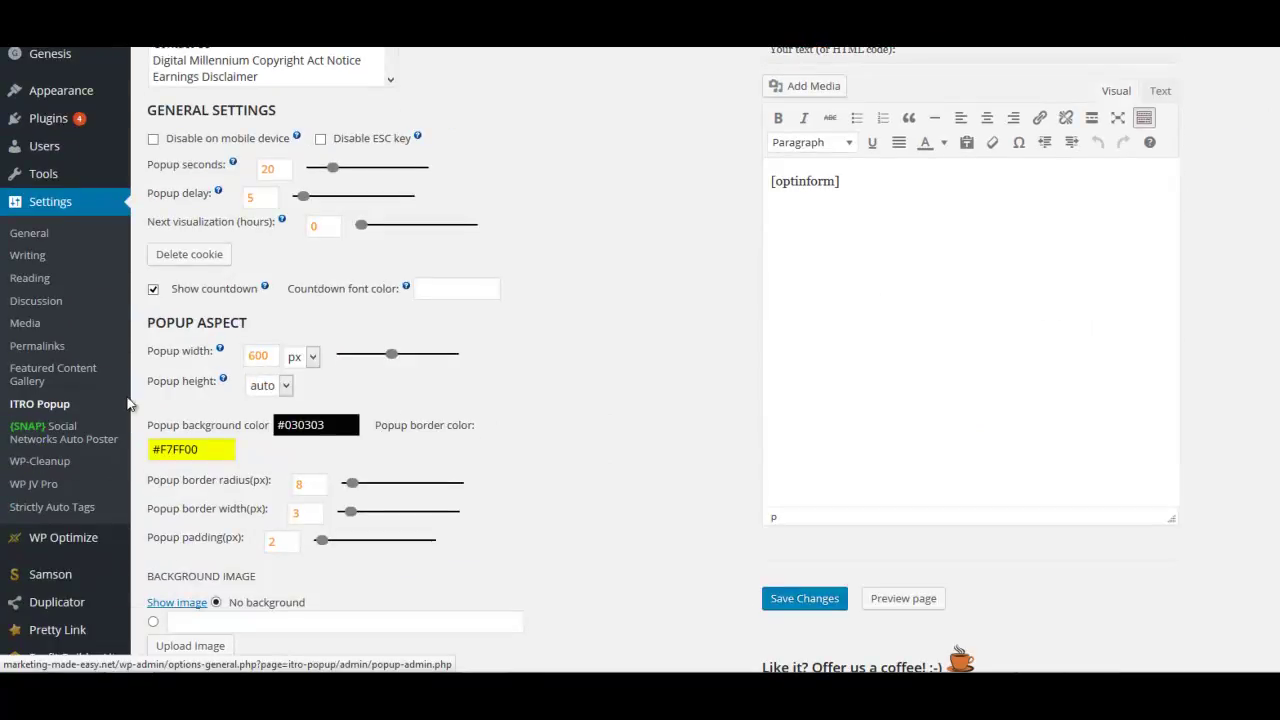
scroll(532, 302, "up", 3)
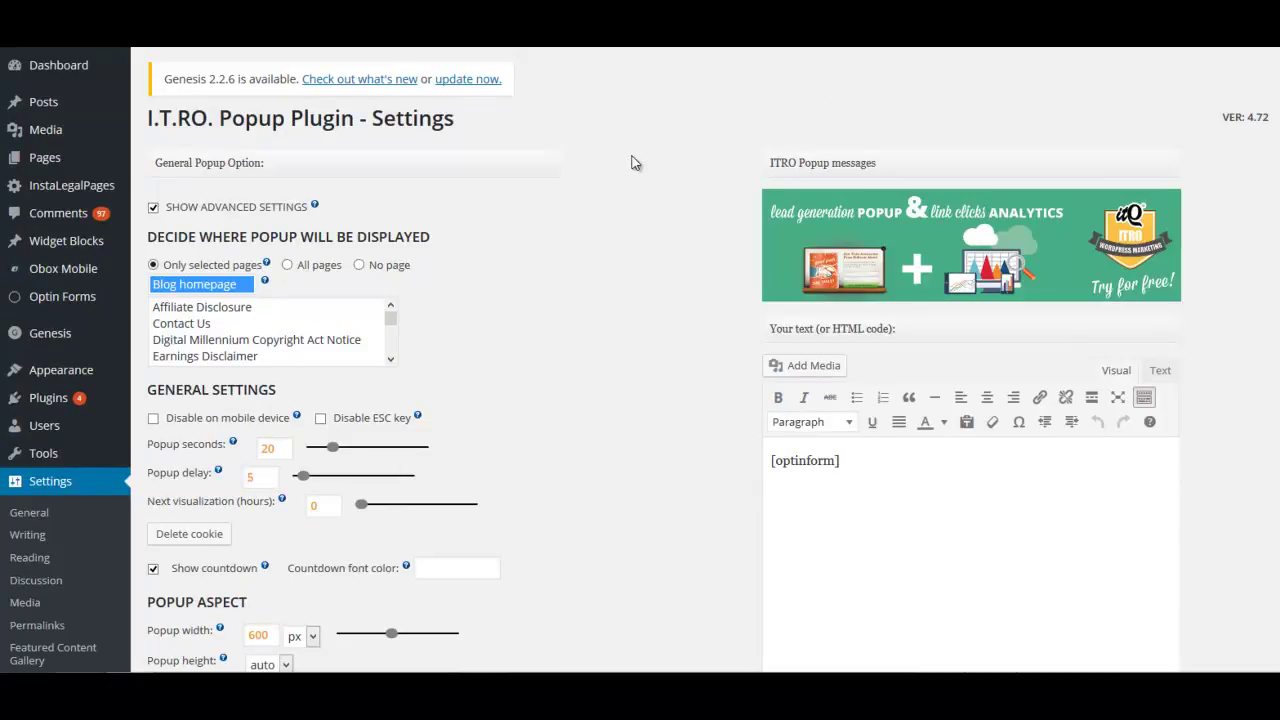
scroll(605, 260, "down", 1)
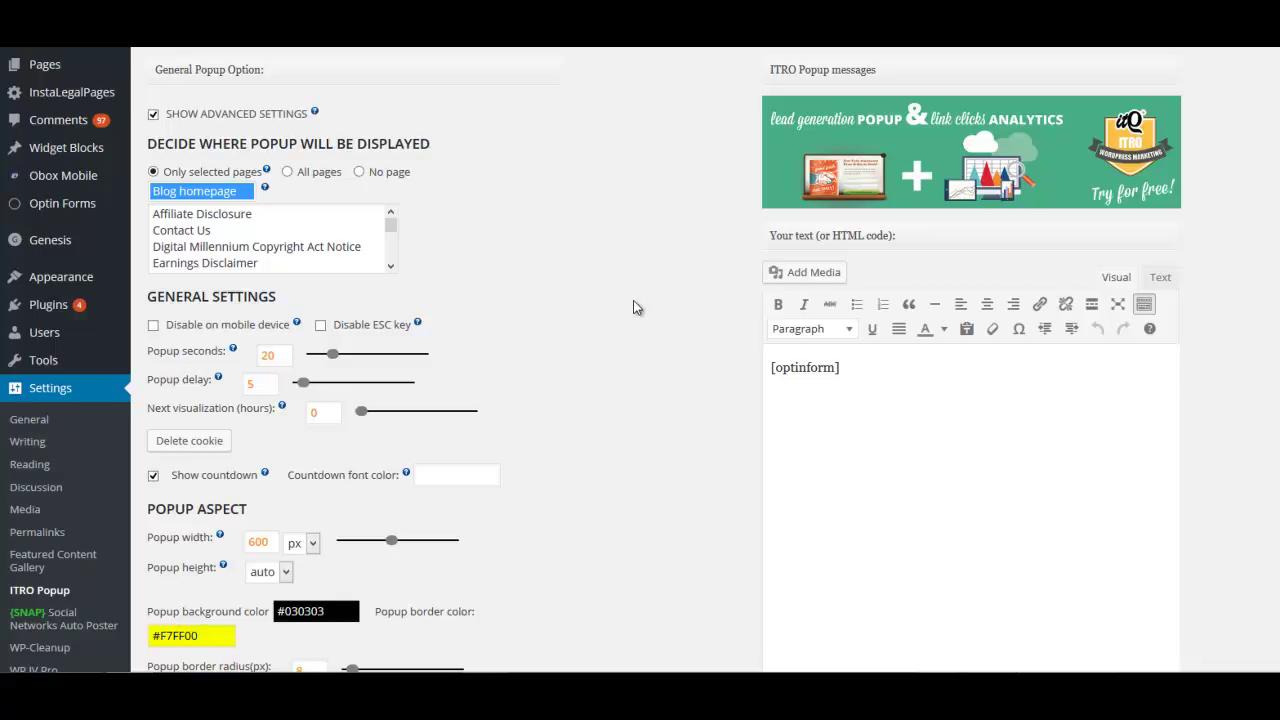
scroll(633, 307, "down", 1)
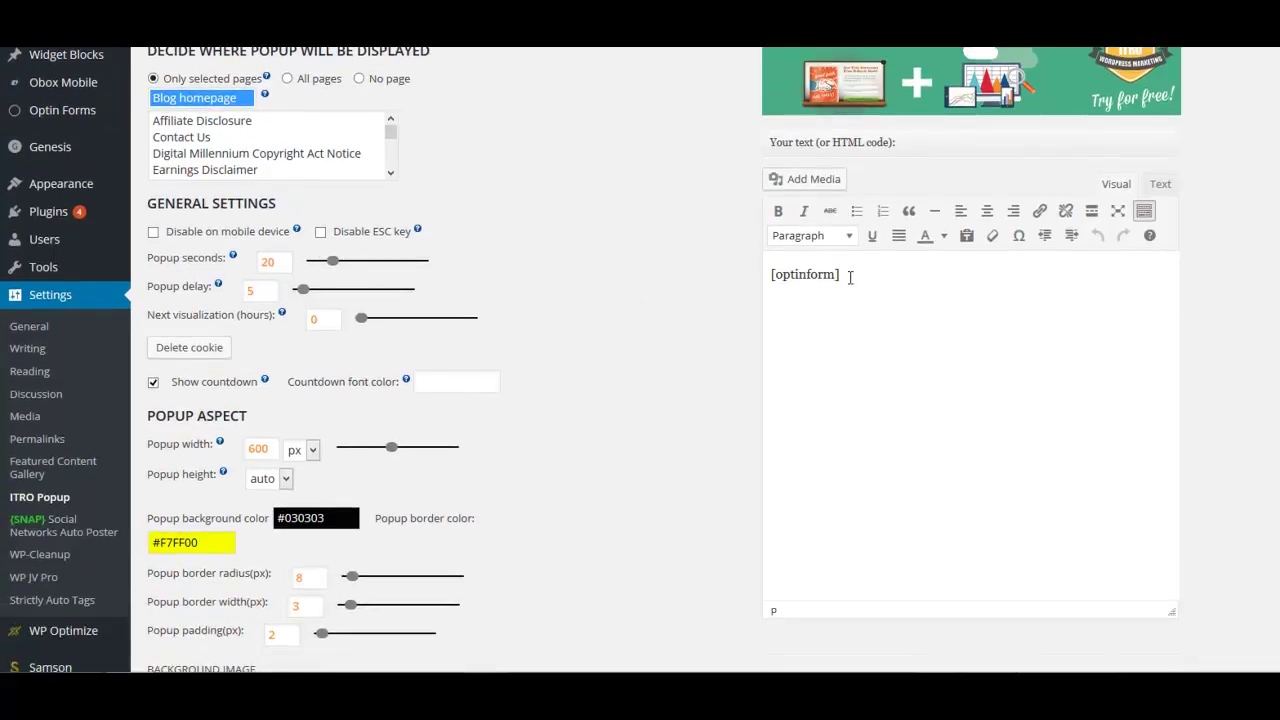
Highlight the [optinform] shortcode in the popup's message text and check the settings around it
left_click_drag(850, 277, 760, 280)
left_click(886, 272)
left_click_drag(846, 275, 771, 276)
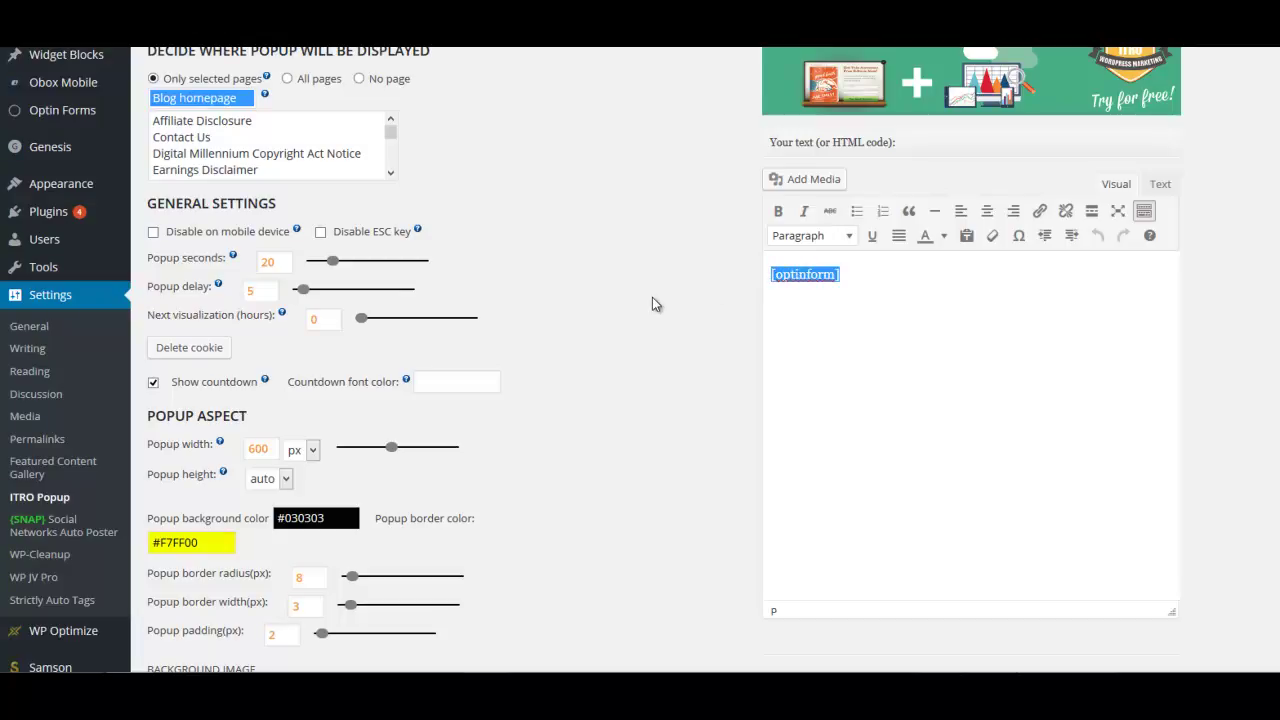
scroll(652, 303, "up", 2)
scroll(474, 437, "down", 3)
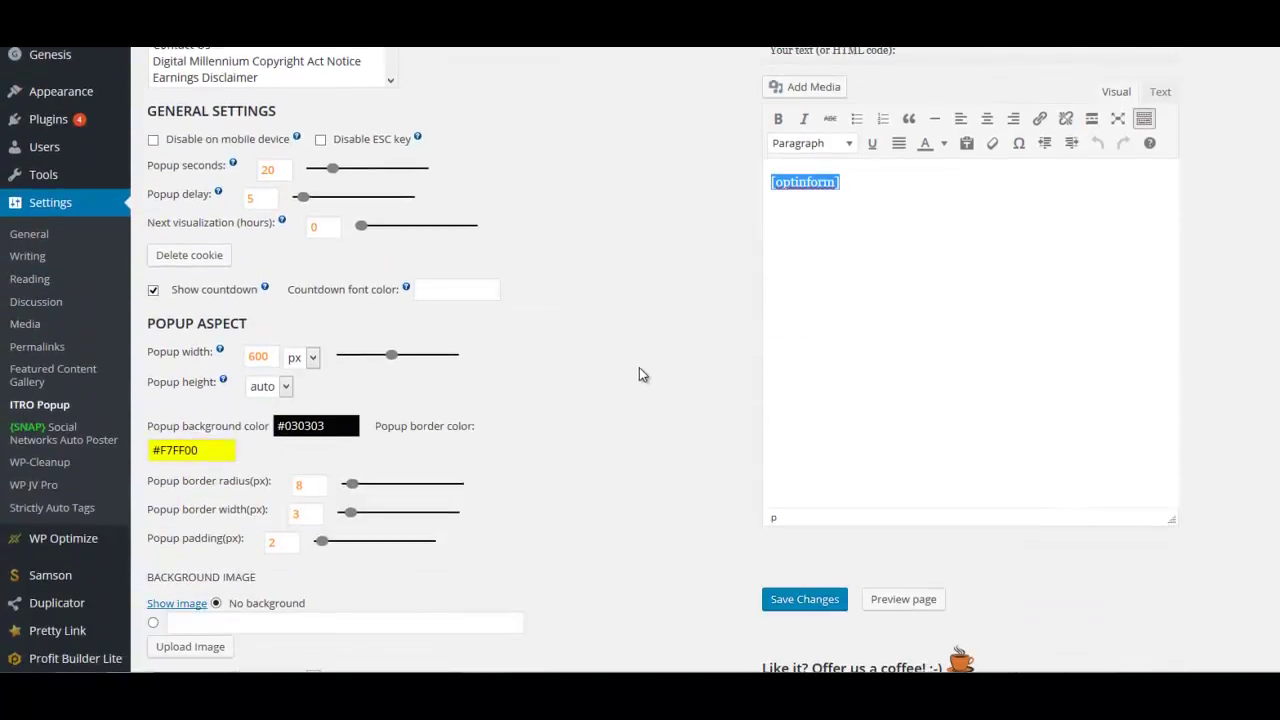
scroll(660, 374, "up", 1)
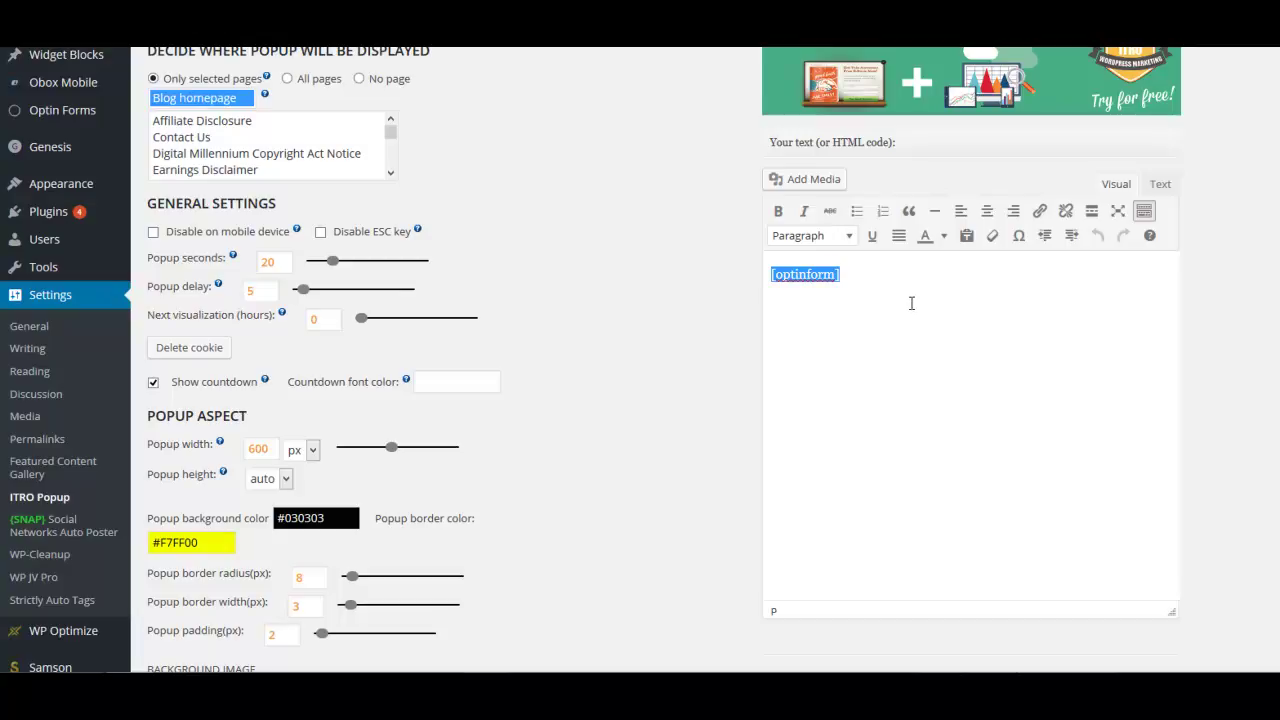
left_click(848, 276)
left_click_drag(846, 276, 760, 279)
left_click(840, 296)
left_click_drag(848, 276, 770, 273)
left_click(829, 280)
left_click(797, 275)
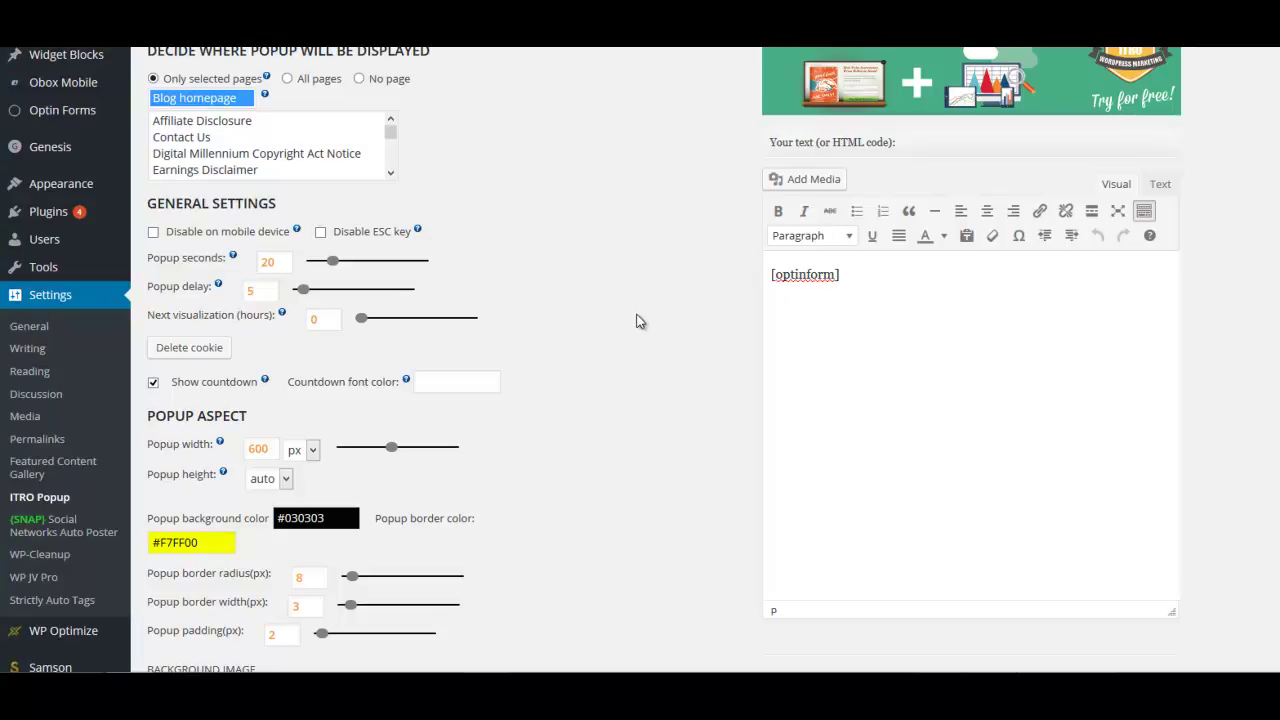
Go to the Optin Forms email solution settings and activate the List ID field for AWeber
scroll(631, 308, "up", 1)
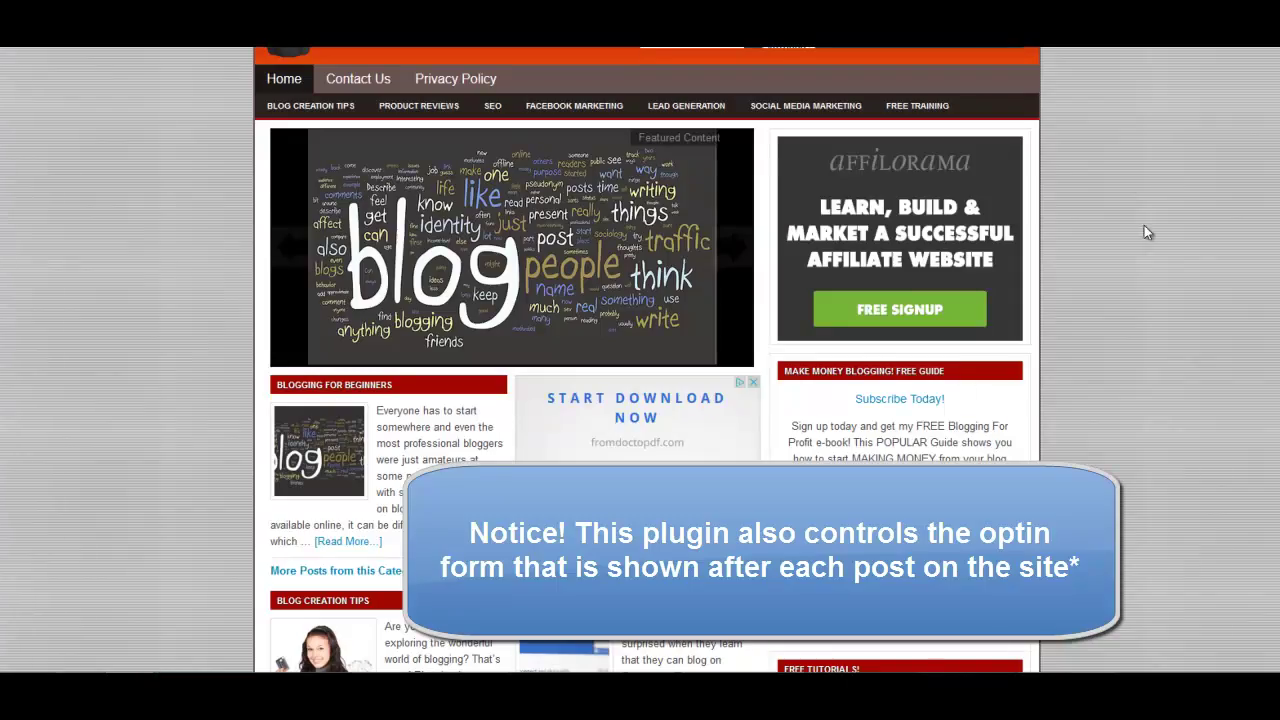
scroll(1012, 95, "down", 3)
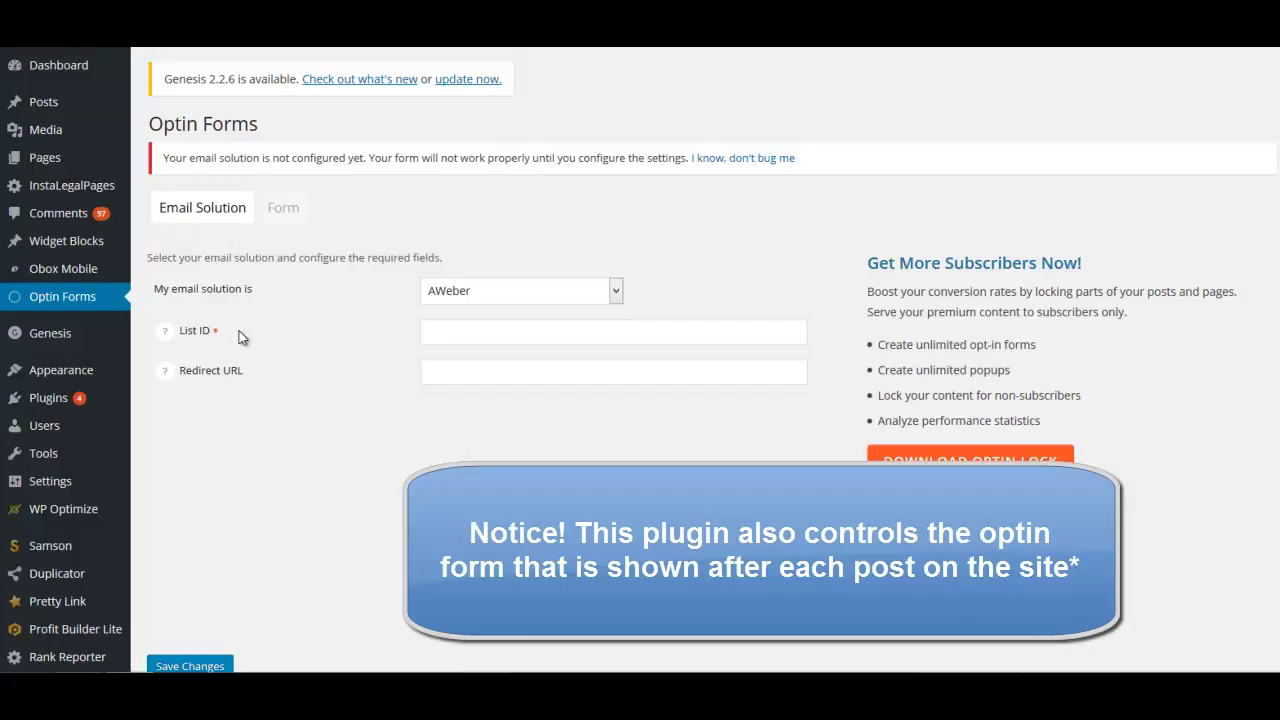
left_click(454, 328)
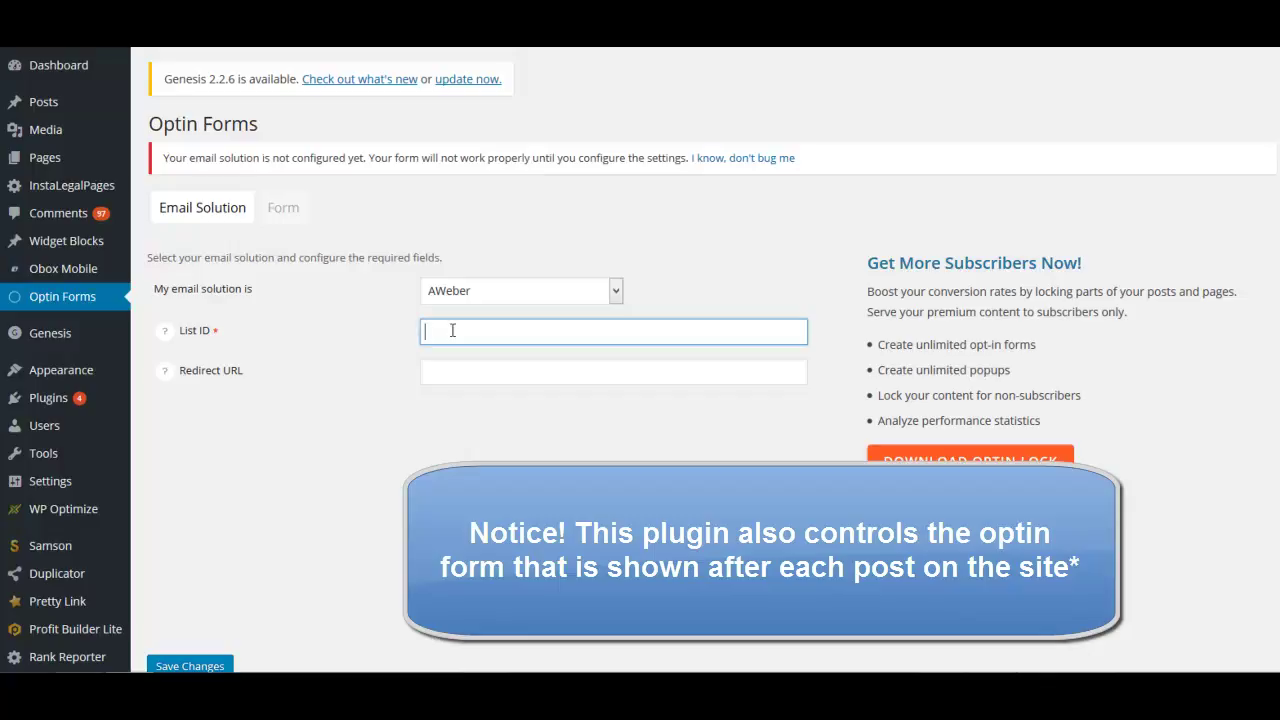
Open the Optin Forms form settings and review the form design preview and its setting sections
scroll(429, 389, "down", 2)
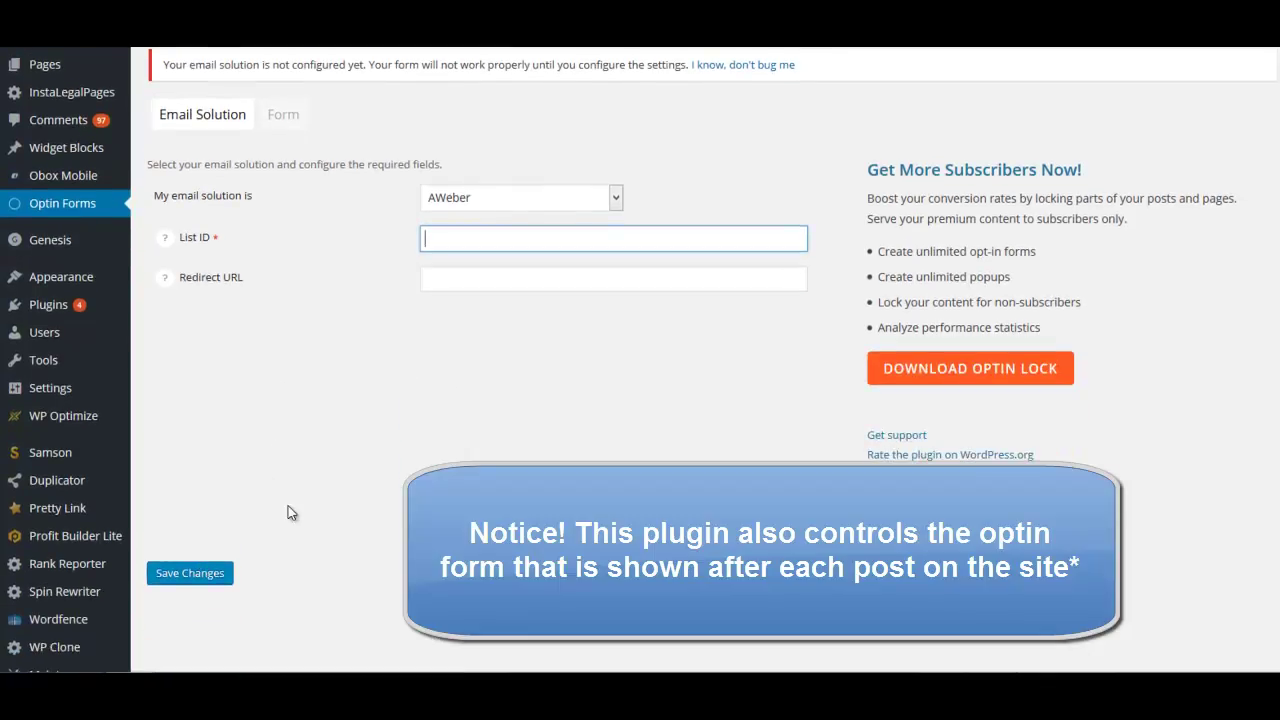
scroll(306, 506, "up", 2)
left_click(283, 210)
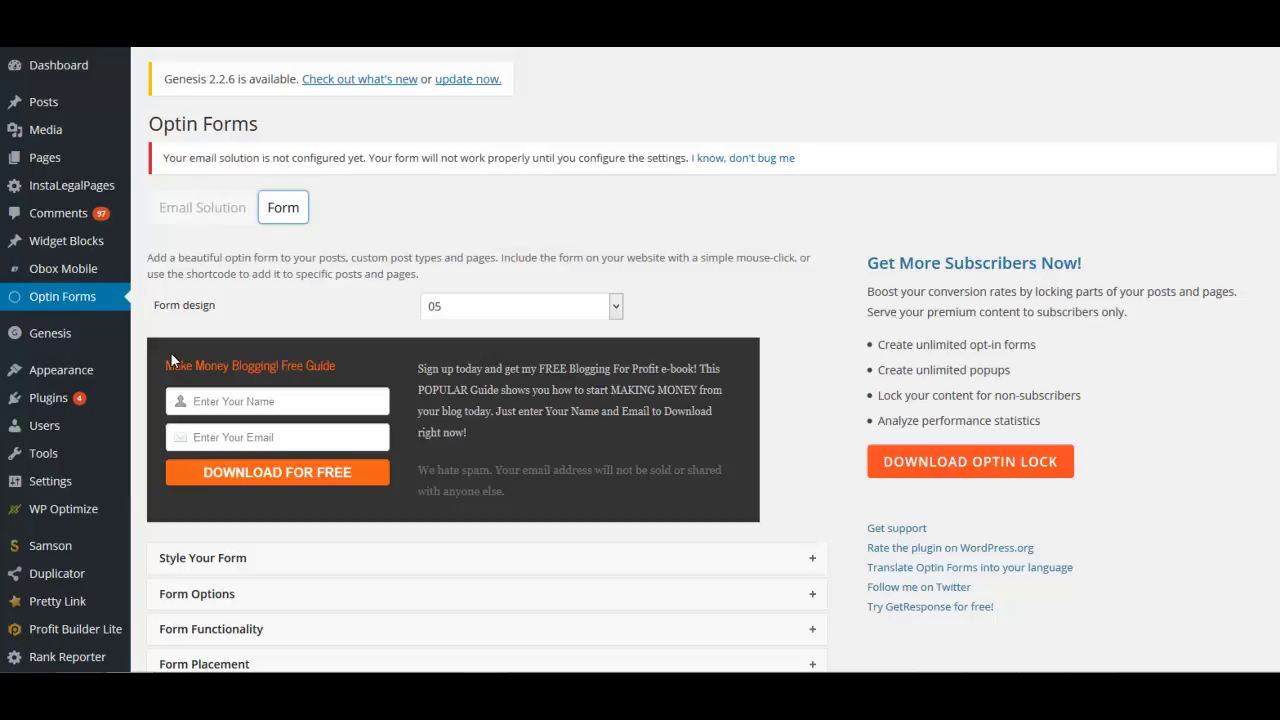
scroll(460, 363, "down", 1)
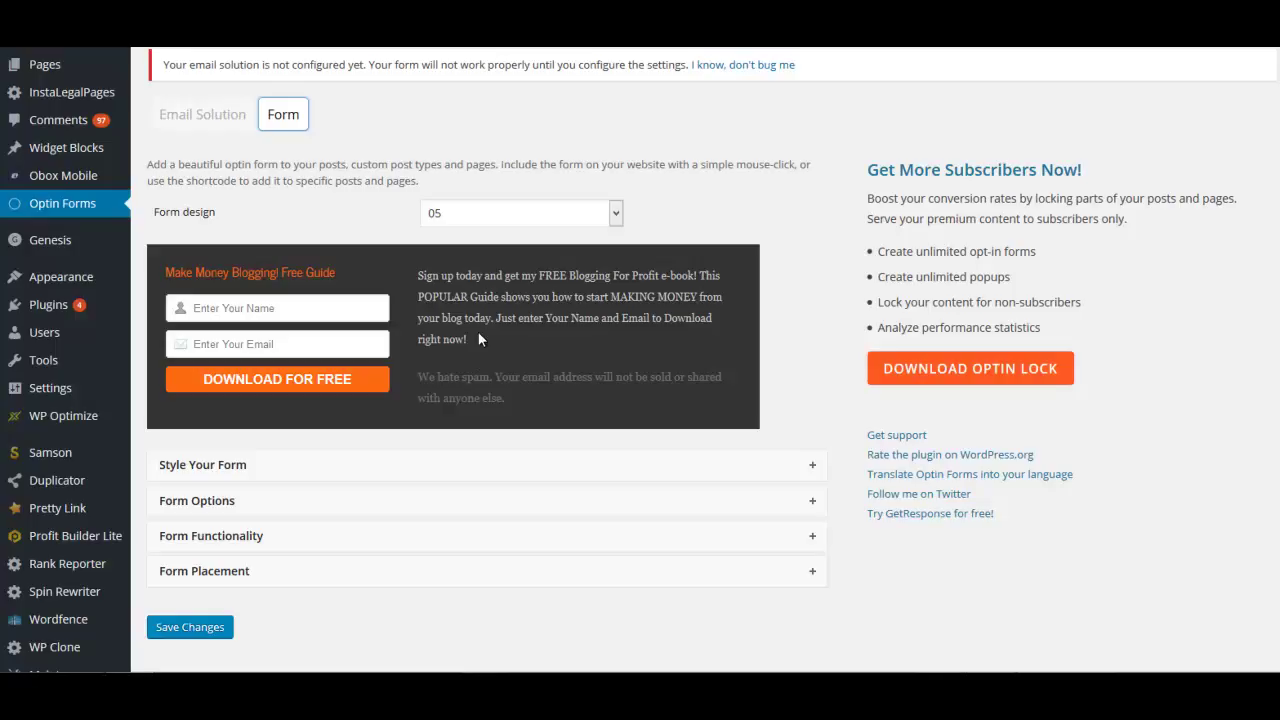
scroll(371, 349, "down", 1)
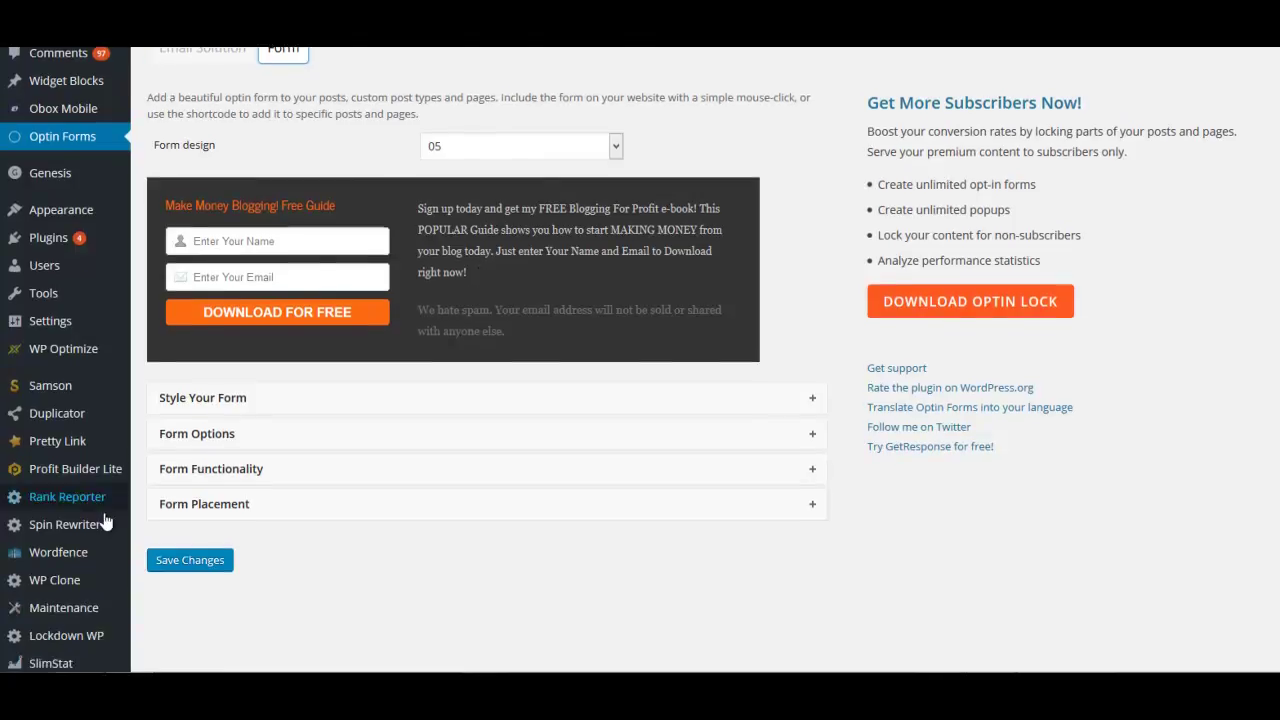
mouse_move(58, 307)
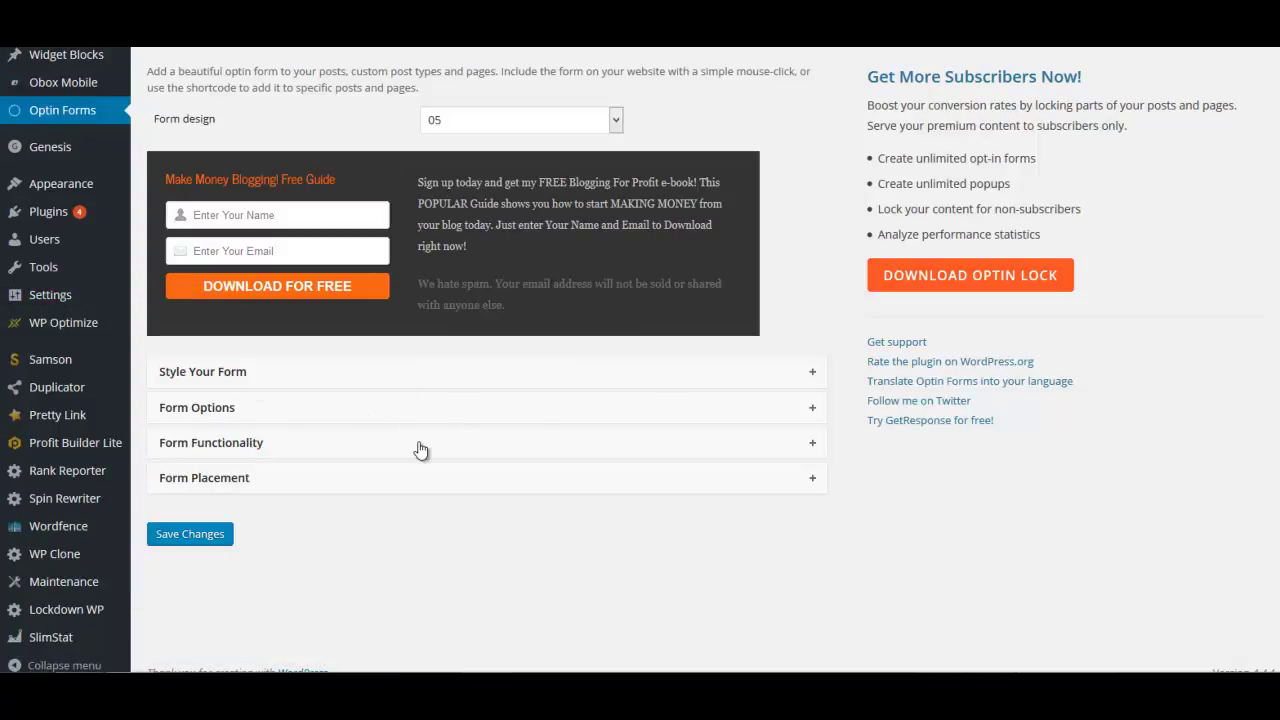
Expand the Form Placement section and highlight the [optinform] shortcode
left_click(810, 479)
scroll(970, 479, "down", 3)
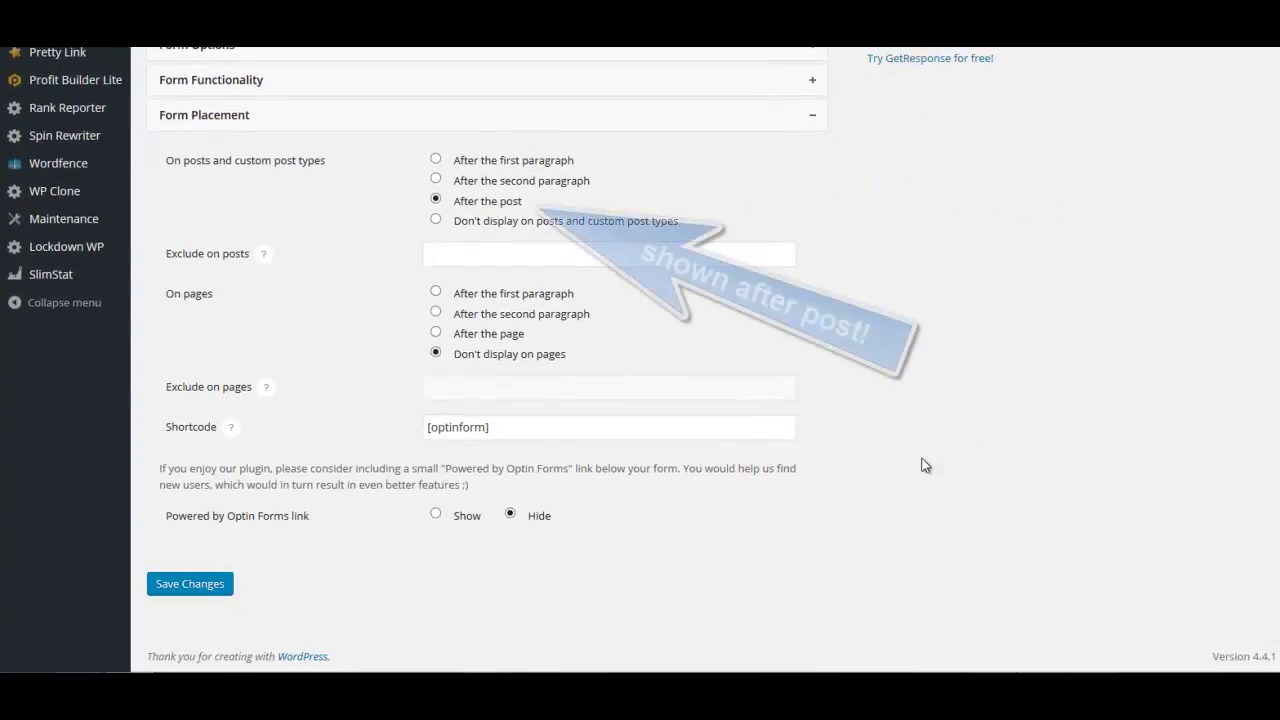
left_click_drag(500, 427, 410, 427)
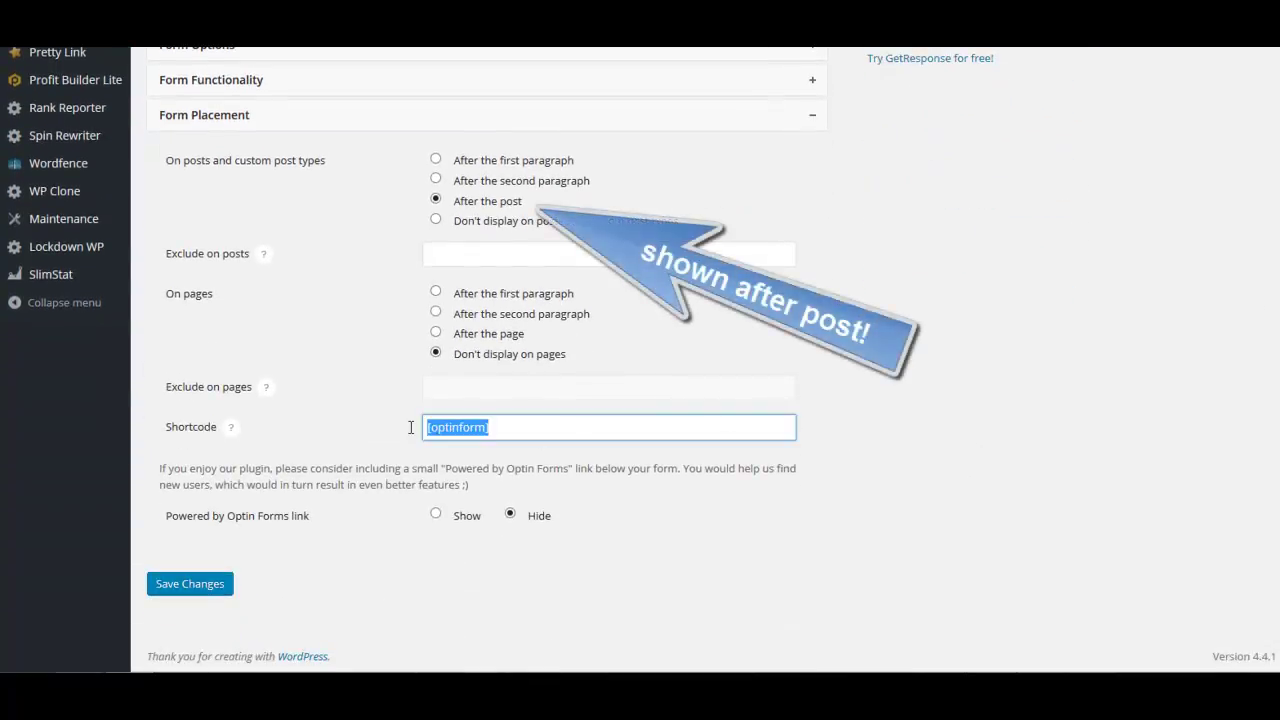
left_click(509, 436)
left_click_drag(502, 431, 420, 429)
Return to the Optin Forms email solution settings and activate the empty AWeber List ID field again
scroll(343, 434, "up", 2)
scroll(308, 411, "up", 2)
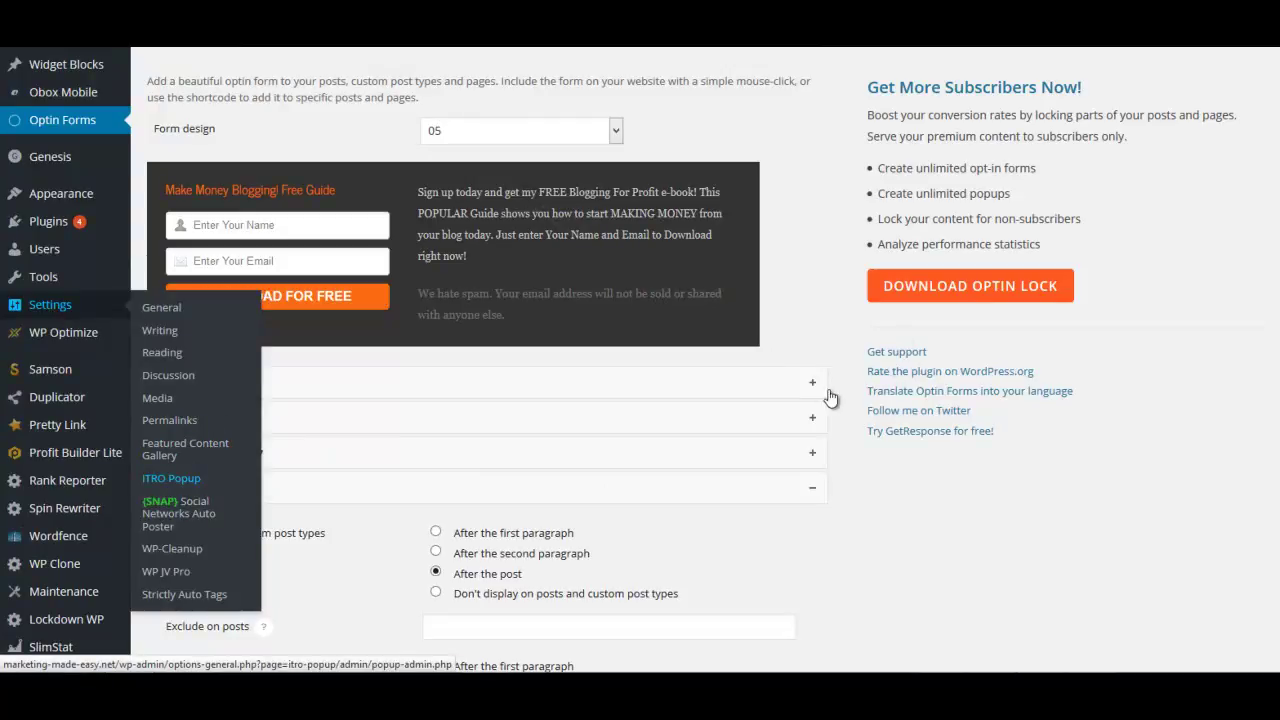
scroll(785, 370, "up", 2)
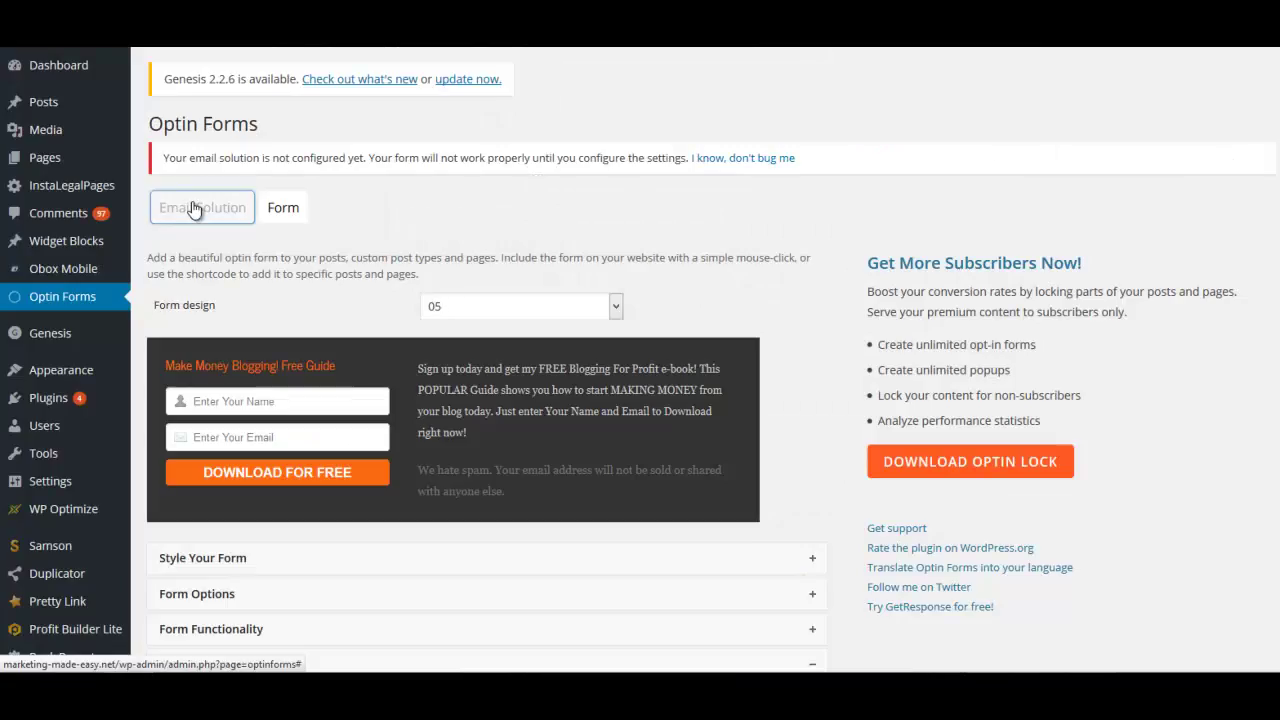
left_click(196, 207)
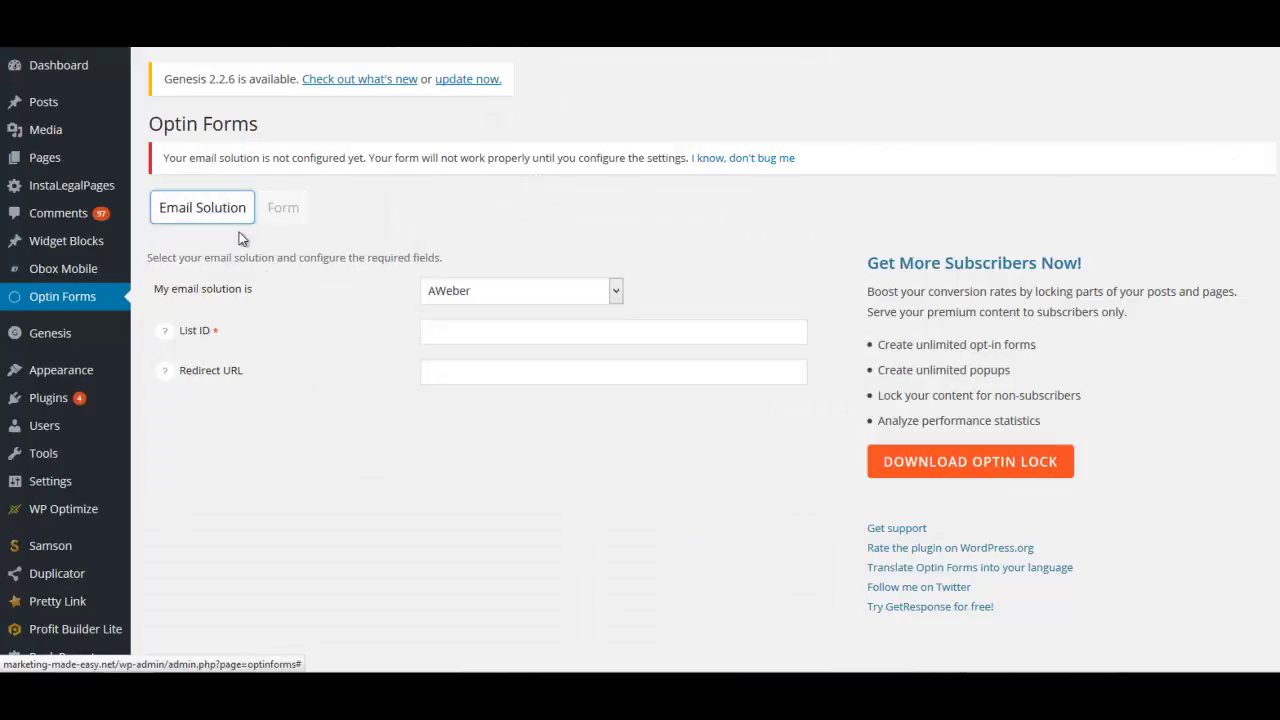
left_click(452, 332)
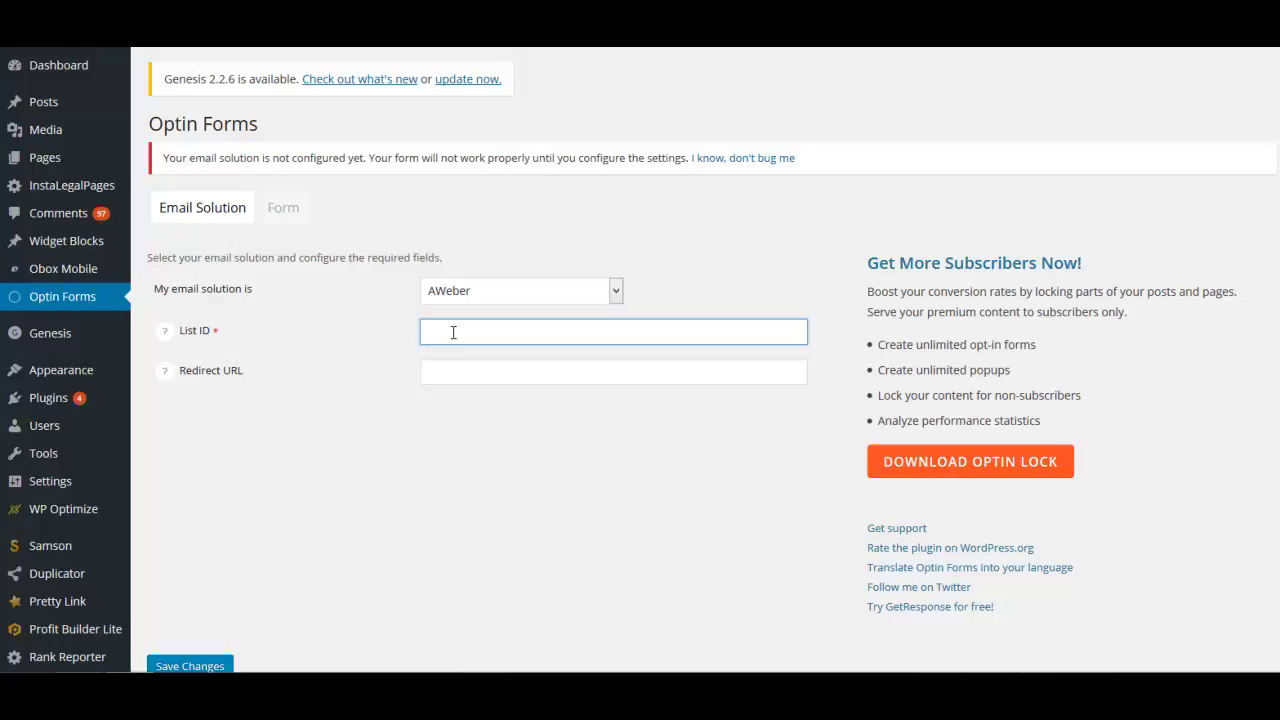
scroll(571, 480, "down", 2)
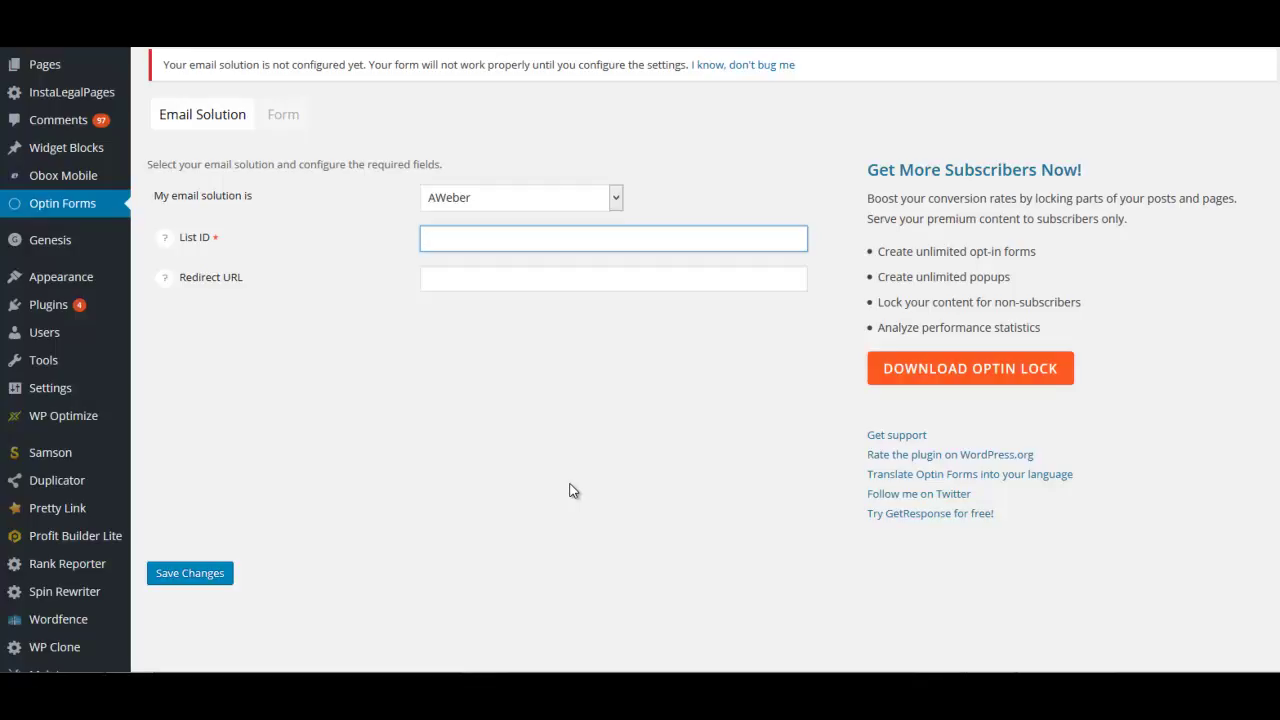
Open the site's Widgets page
mouse_move(60, 277)
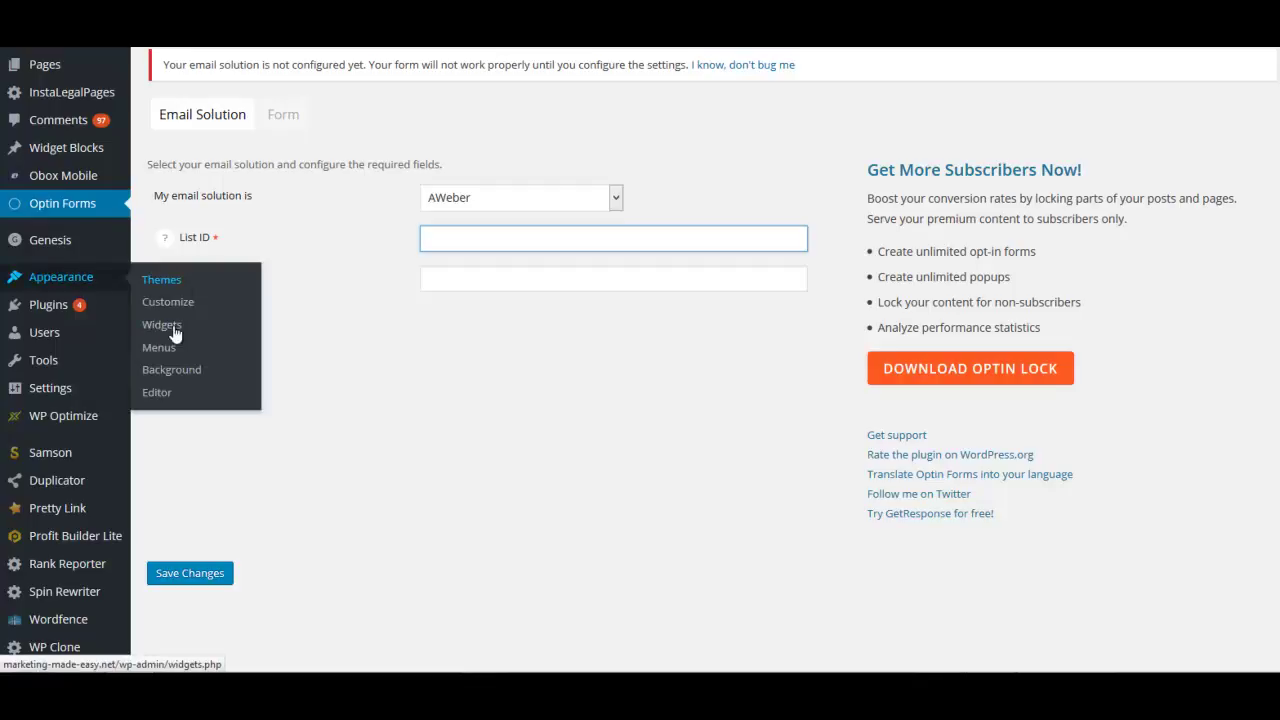